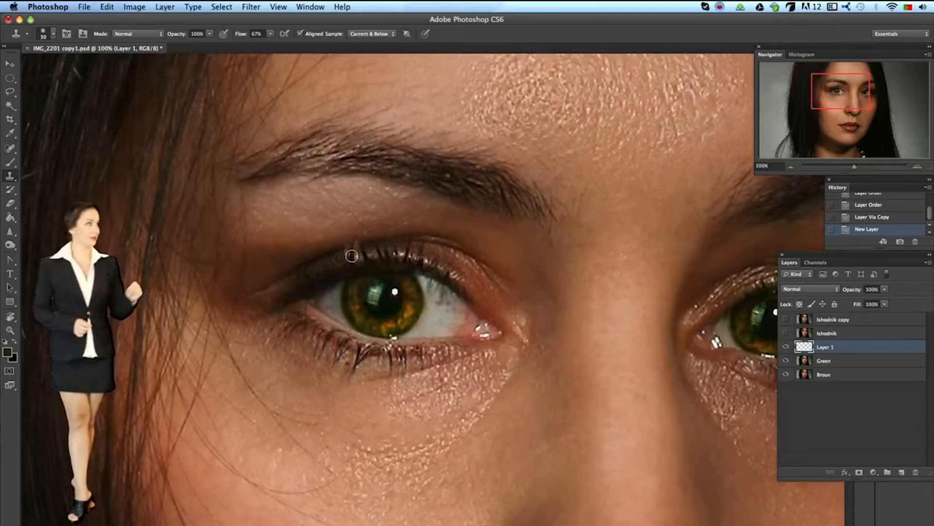
# Step: Clone an upper eyelash of the left-hand eye onto Layer 1 and set the layer's blend mode to Darken
pyautogui.click(352, 264)
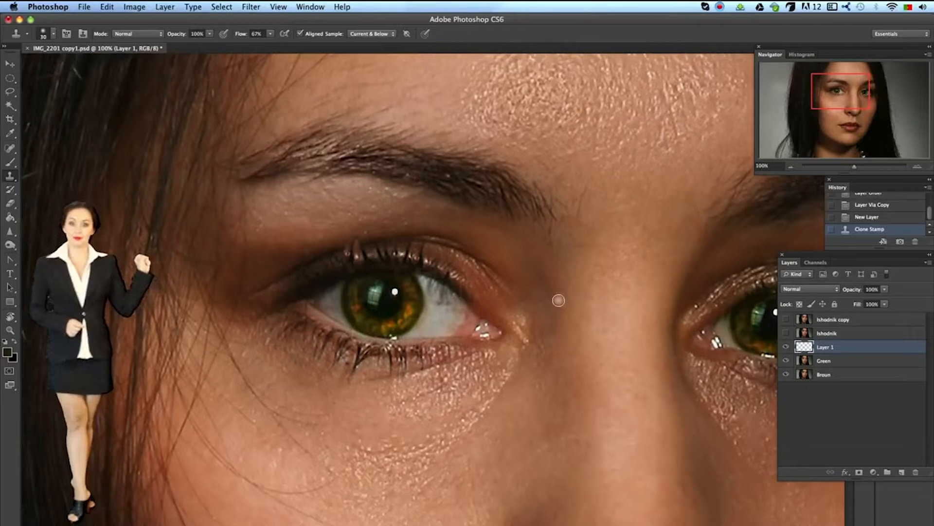
pyautogui.press('z')
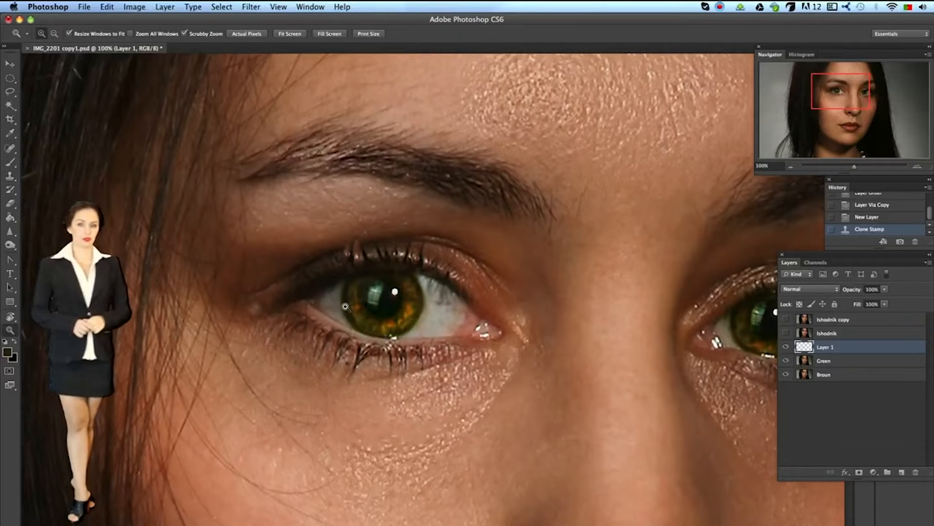
pyautogui.click(345, 306)
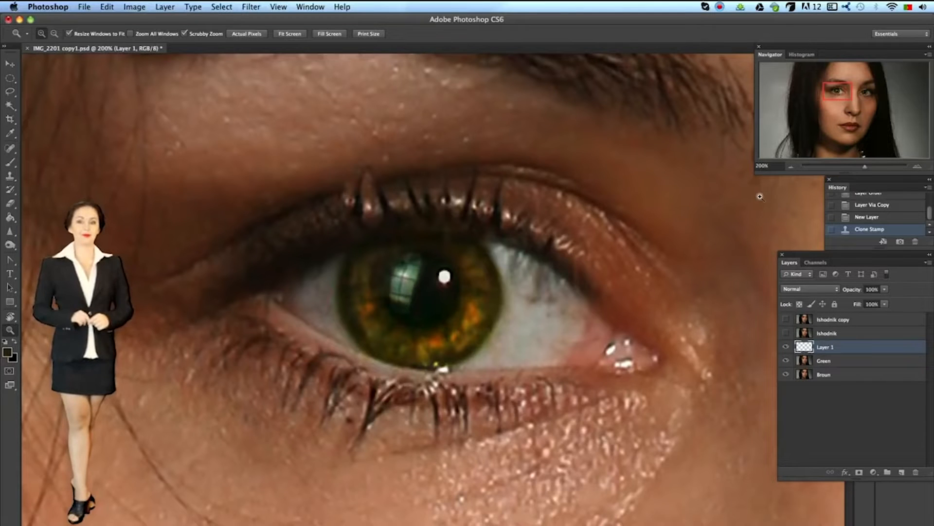
pyautogui.click(820, 290)
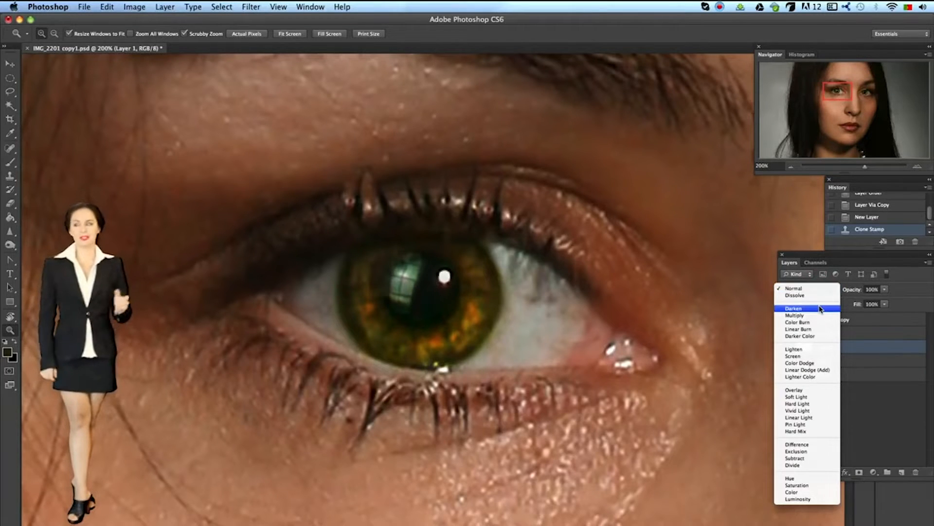
pyautogui.click(821, 309)
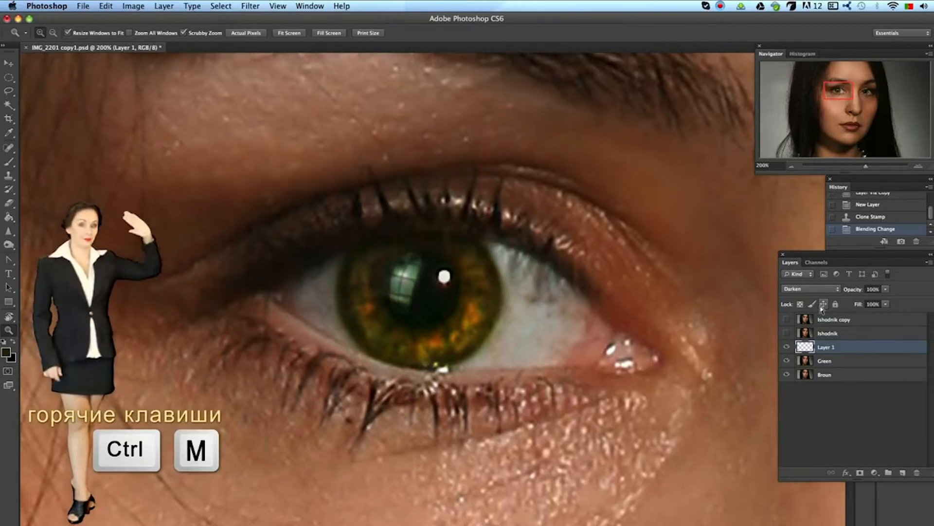
# Step: Increase the cloned lash's contrast with an S-shaped Curves adjustment, lowering the shadows and raising input 139 to output 166
pyautogui.hotkey('ctrl', 'm')
pyautogui.moveTo(791, 290); pyautogui.dragTo(813, 278)
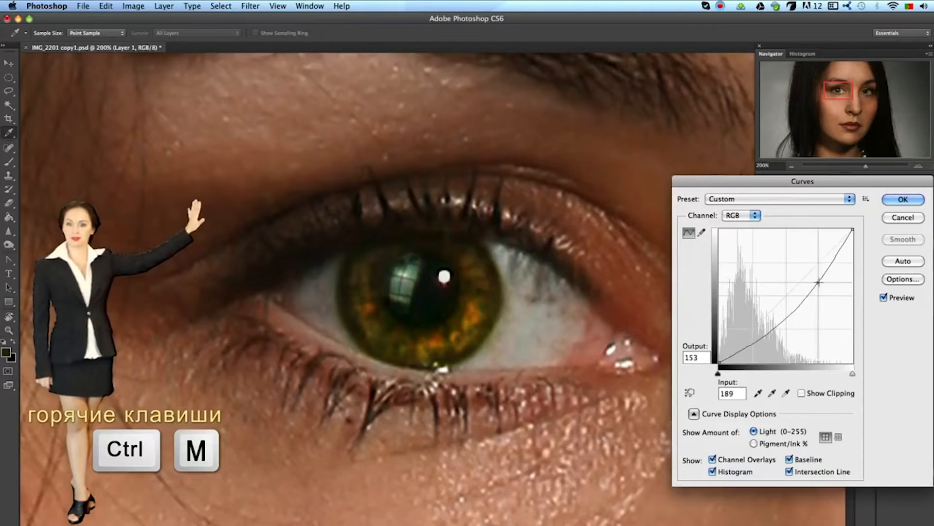
pyautogui.moveTo(745, 337); pyautogui.dragTo(745, 343)
pyautogui.moveTo(813, 278); pyautogui.dragTo(792, 276)
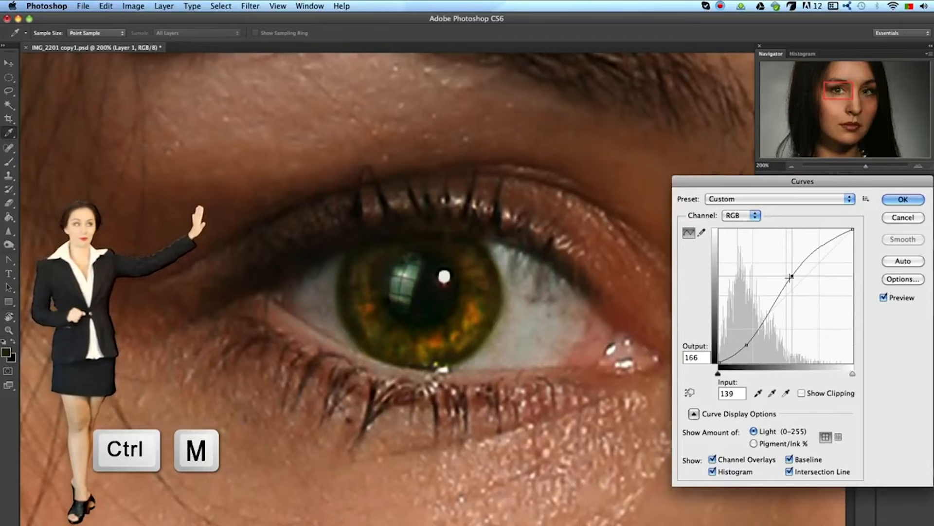
pyautogui.click(899, 202)
# Step: Erase the surplus skin around the cloned upper lash using a 24 px eraser
pyautogui.press('e')
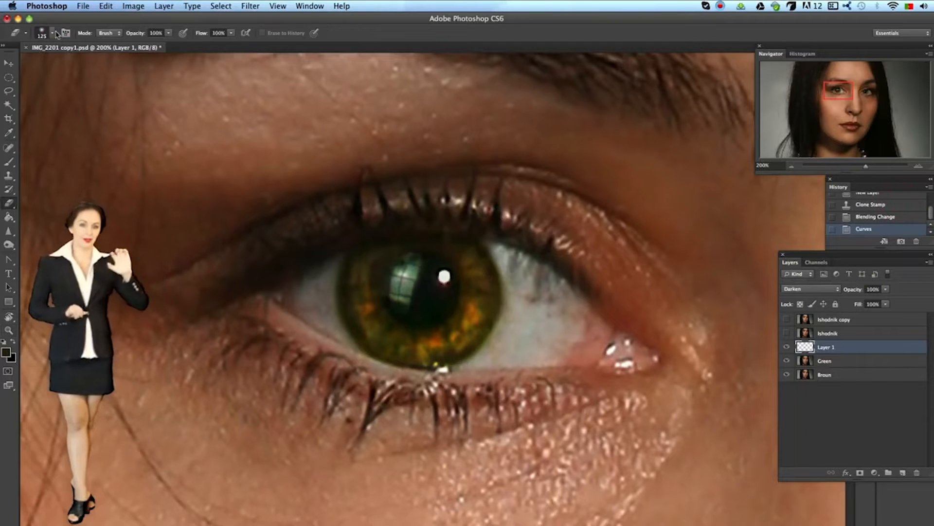
pyautogui.click(52, 33)
pyautogui.click(26, 66)
pyautogui.moveTo(360, 184); pyautogui.dragTo(343, 181)
pyautogui.moveTo(336, 214)
pyautogui.mouseDown()
pyautogui.moveTo(377, 198)
pyautogui.moveTo(332, 212)
pyautogui.mouseUp()
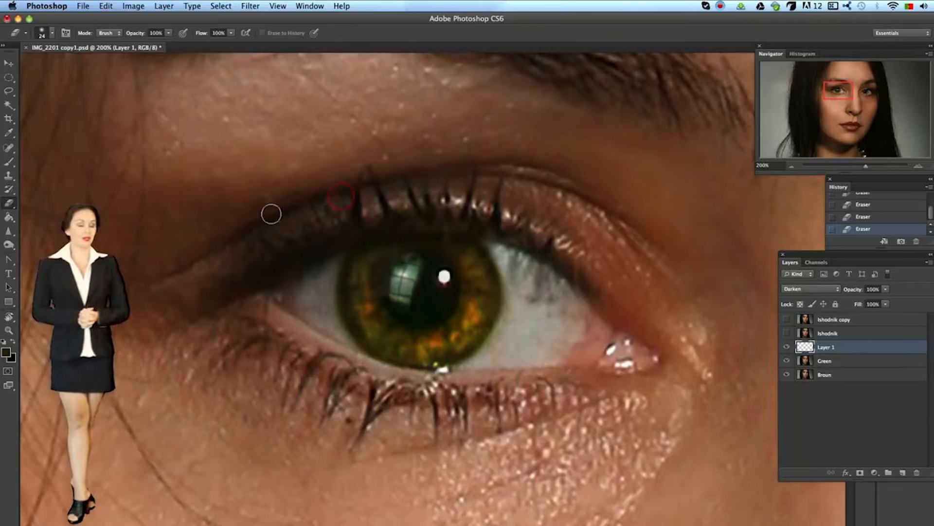
# Step: Free-transform the cloned lash, rotating and moving it to the outer corner of the left-hand eye's upper lid
pyautogui.hotkey('ctrl', 't')
pyautogui.moveTo(381, 261); pyautogui.dragTo(415, 252)
pyautogui.moveTo(351, 227); pyautogui.dragTo(246, 275)
pyautogui.moveTo(317, 192); pyautogui.dragTo(253, 248)
pyautogui.moveTo(309, 267); pyautogui.dragTo(304, 176)
pyautogui.moveTo(257, 225); pyautogui.dragTo(281, 212)
pyautogui.press('Return')
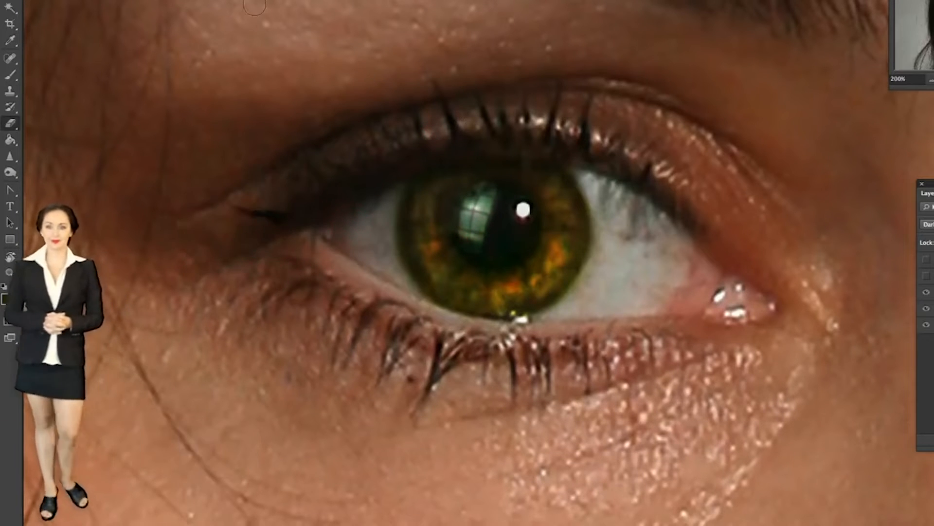
# Step: Warp the moved lash so that it curves outward at the eye's outer corner
pyautogui.click(106, 6)
pyautogui.moveTo(195, 236)
pyautogui.click(287, 362)
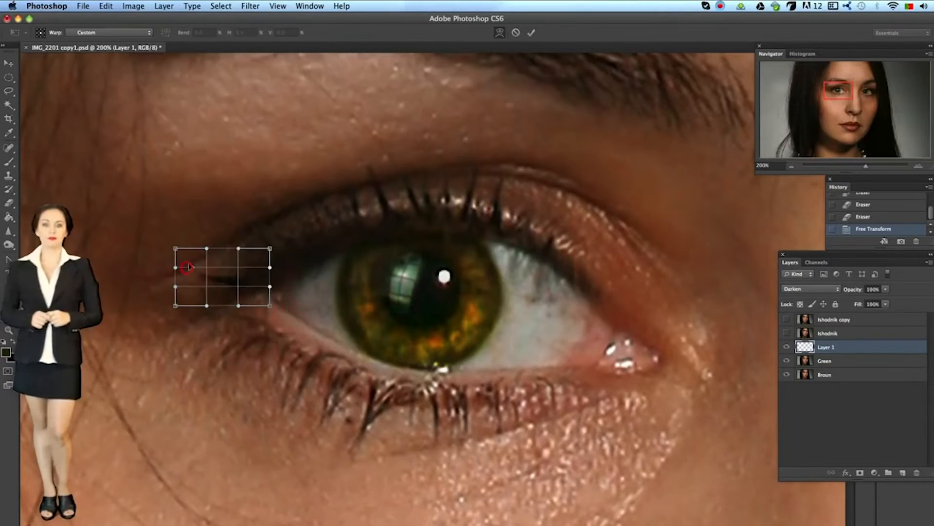
pyautogui.moveTo(188, 267)
pyautogui.mouseDown()
pyautogui.moveTo(163, 257)
pyautogui.moveTo(178, 258)
pyautogui.mouseUp()
pyautogui.moveTo(263, 264); pyautogui.dragTo(269, 269)
pyautogui.press('Return')
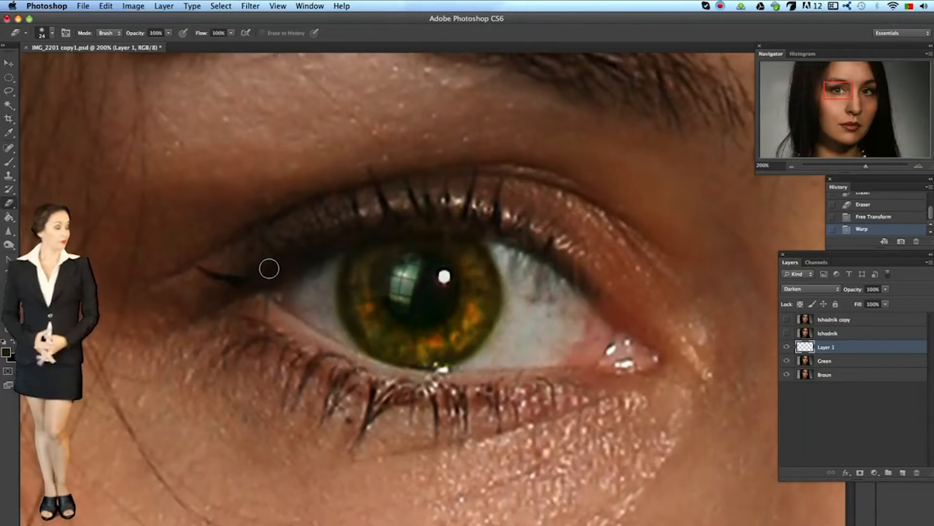
# Step: Create a new layer and clone a lower eyelash of the left-hand eye onto it
pyautogui.hotkey('ctrl', 'shift', 'alt', 'n')
pyautogui.press('s')
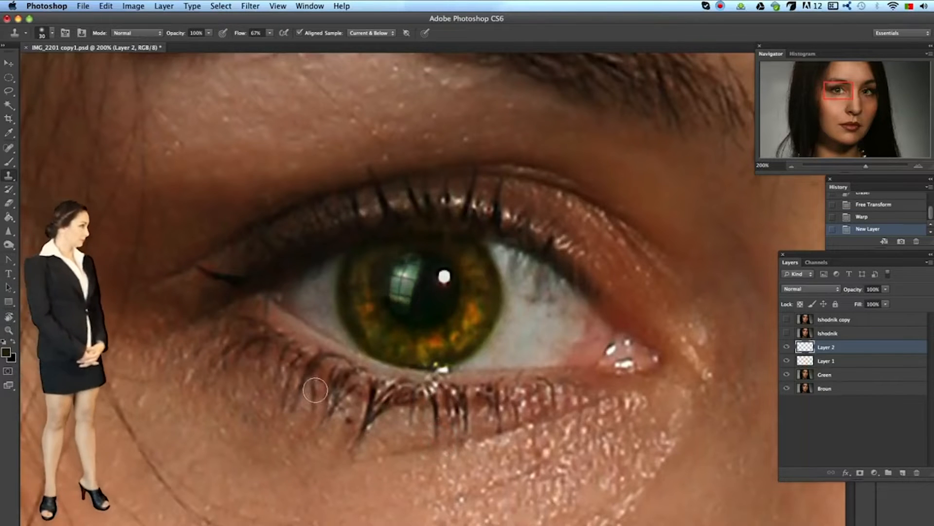
pyautogui.keyDown('alt'); pyautogui.click(312, 370); pyautogui.keyUp('alt')
pyautogui.moveTo(312, 369); pyautogui.dragTo(312, 412)
# Step: Free-transform the cloned lower lash and fit it into the lash line near the lower lid's outer corner
pyautogui.press('super+t')
pyautogui.rightClick(315, 408)
pyautogui.click(350, 520)
pyautogui.moveTo(366, 468); pyautogui.dragTo(315, 458)
pyautogui.moveTo(305, 387); pyautogui.dragTo(257, 367)
pyautogui.moveTo(340, 387); pyautogui.dragTo(336, 397)
pyautogui.moveTo(285, 347); pyautogui.dragTo(289, 342)
pyautogui.press('Return')
# Step: Set Layer 2's blend mode to Darken and darken its cloned lash with a Curves adjustment
pyautogui.click(831, 288)
pyautogui.click(834, 331)
pyautogui.hotkey('ctrl', 'm')
pyautogui.moveTo(813, 278); pyautogui.dragTo(816, 305)
pyautogui.click(904, 199)
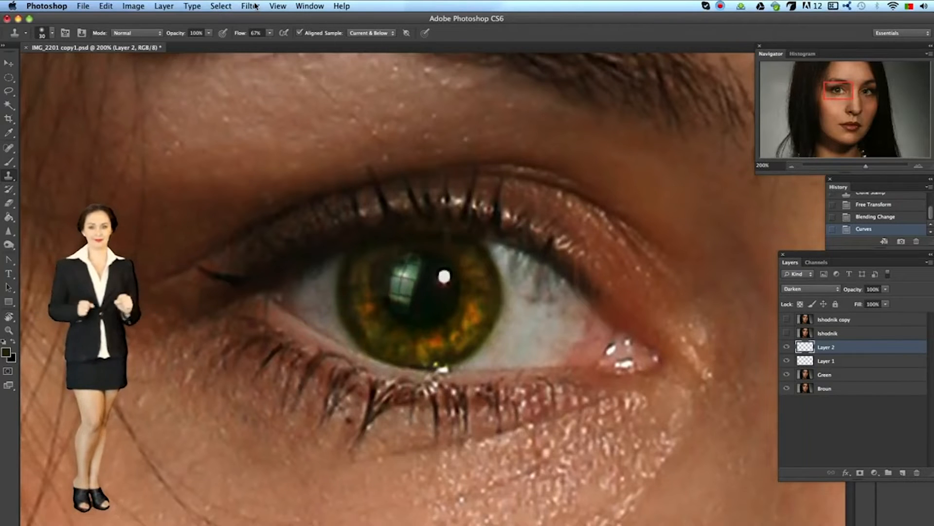
# Step: Apply a Gaussian Blur with a radius of 2 pixels to the cloned lower lash on Layer 2
pyautogui.click(250, 6)
pyautogui.moveTo(276, 129)
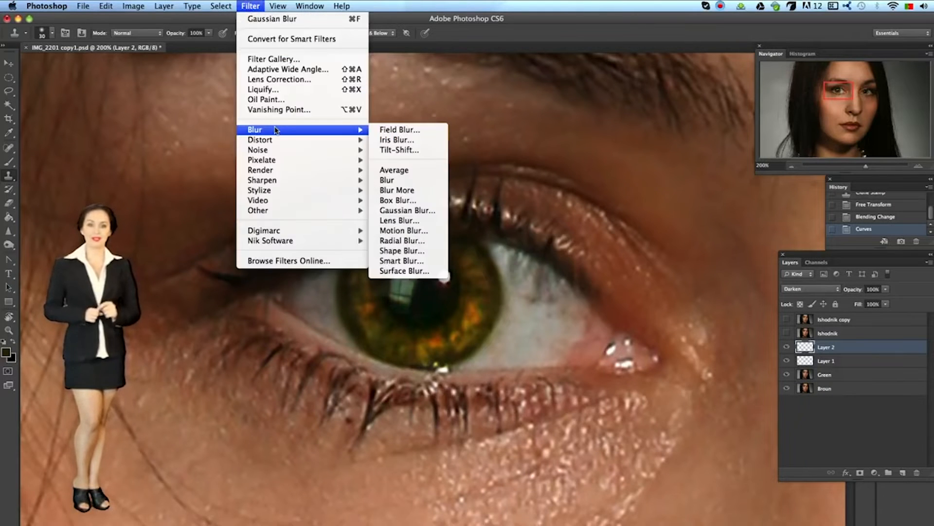
pyautogui.click(443, 210)
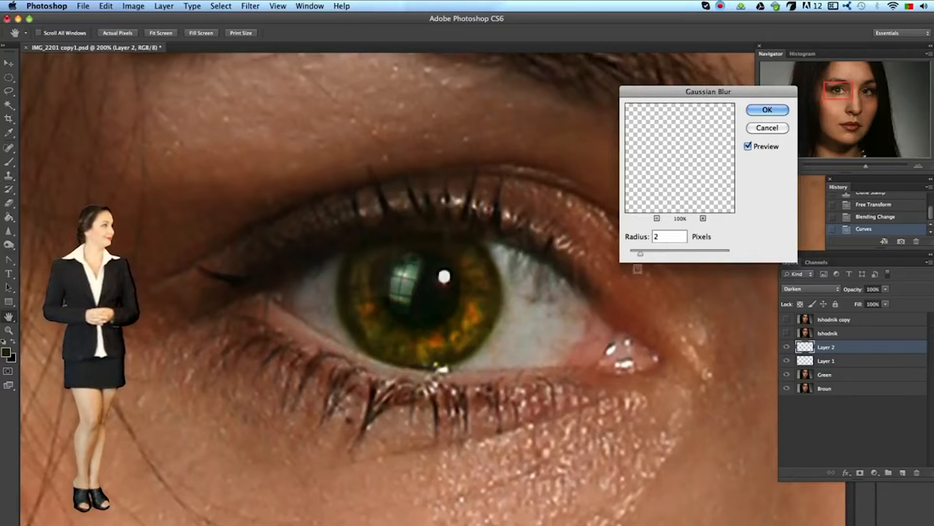
pyautogui.click(767, 110)
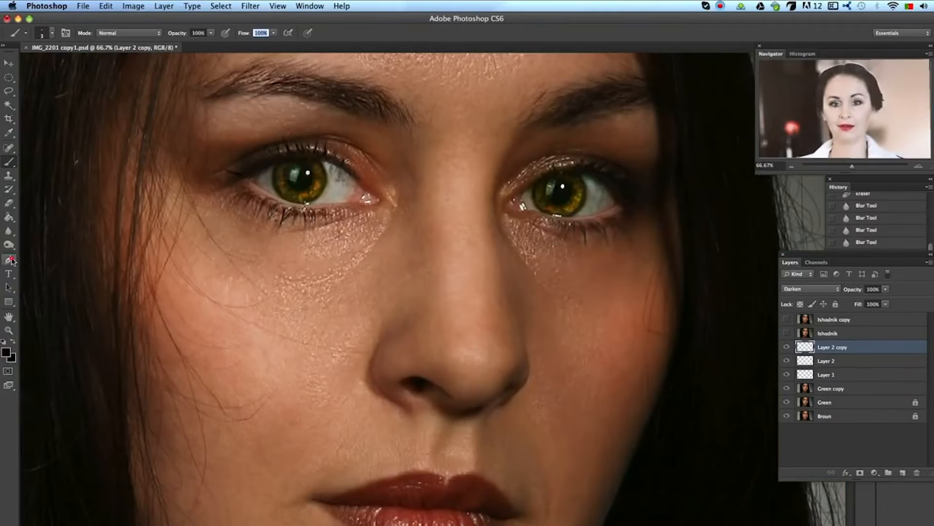
# Step: Create a new layer and draw the first curved Pen paths for lashes along the left-hand eye's lower lid
pyautogui.click(10, 260)
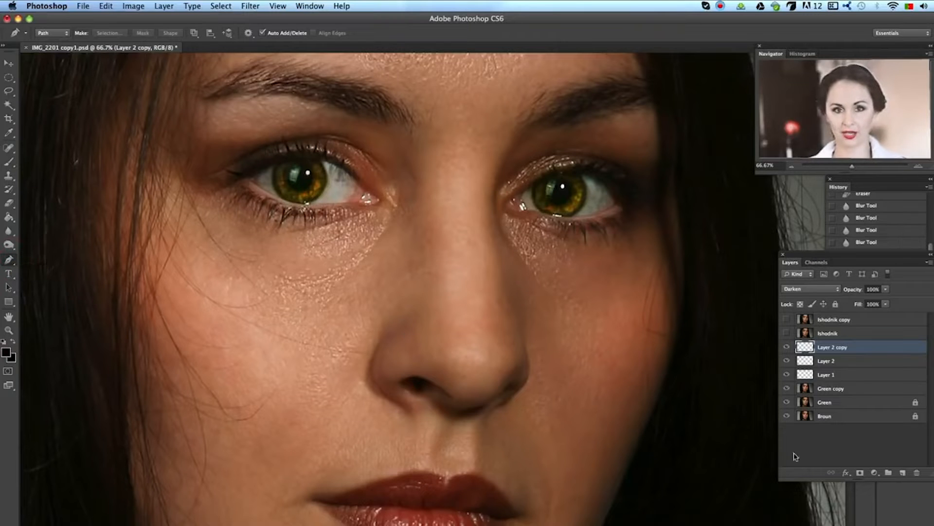
pyautogui.click(898, 473)
pyautogui.press('p')
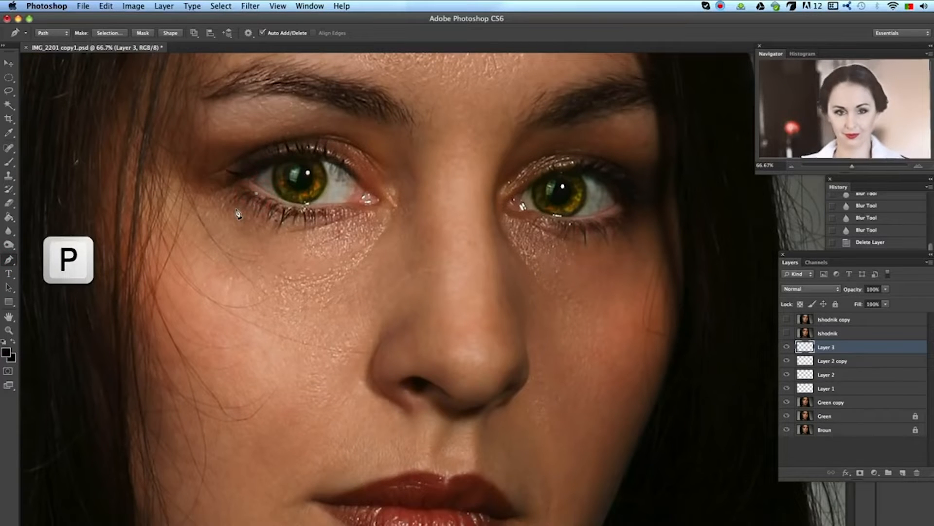
pyautogui.click(237, 208)
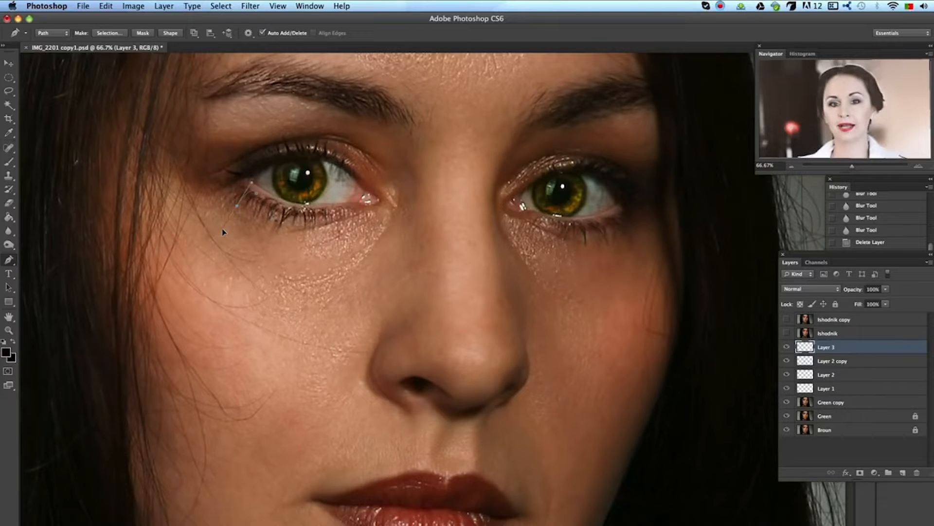
pyautogui.click(243, 188)
pyautogui.keyDown('super'); pyautogui.click(208, 215); pyautogui.keyUp('super')
pyautogui.click(275, 200)
pyautogui.moveTo(262, 228)
pyautogui.mouseDown()
pyautogui.moveTo(254, 248)
pyautogui.moveTo(283, 258)
pyautogui.mouseUp()
pyautogui.keyDown('super'); pyautogui.click(254, 250); pyautogui.keyUp('super')
pyautogui.click(300, 210)
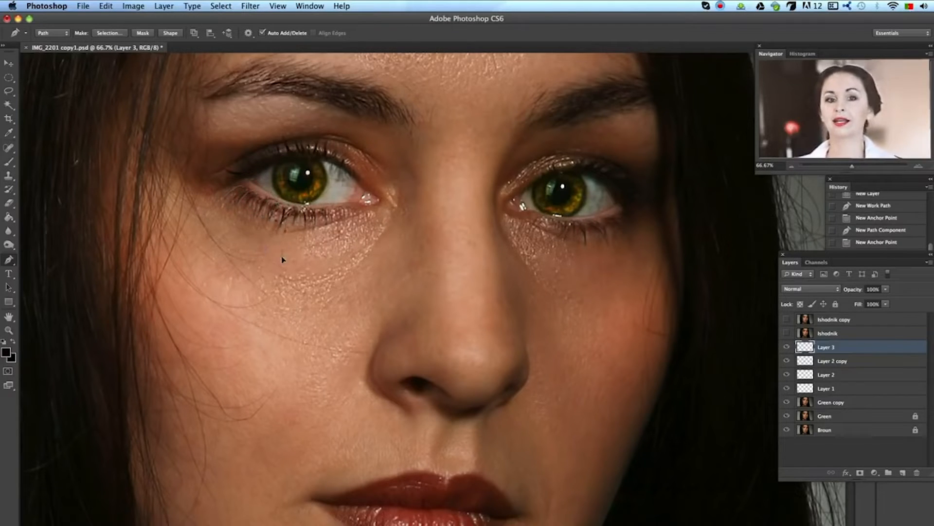
# Step: Draw more curved lash paths at the outer end of the left-hand eye's lower lid
pyautogui.click(264, 200)
pyautogui.moveTo(245, 219); pyautogui.dragTo(235, 235)
pyautogui.keyDown('super'); pyautogui.click(234, 235); pyautogui.keyUp('super')
pyautogui.click(248, 188)
pyautogui.moveTo(228, 197); pyautogui.dragTo(219, 209)
pyautogui.keyDown('super'); pyautogui.click(219, 211); pyautogui.keyUp('super')
# Step: Draw curved lash paths along the left-hand eye's upper lid, from the outer corner toward the middle
pyautogui.click(249, 185)
pyautogui.moveTo(217, 175)
pyautogui.mouseDown()
pyautogui.moveTo(195, 164)
pyautogui.moveTo(213, 164)
pyautogui.moveTo(217, 176)
pyautogui.moveTo(225, 141)
pyautogui.moveTo(265, 128)
pyautogui.moveTo(246, 120)
pyautogui.mouseUp()
pyautogui.click(247, 178)
pyautogui.click(250, 172)
pyautogui.click(261, 164)
pyautogui.keyDown('super'); pyautogui.click(226, 141); pyautogui.keyUp('super')
pyautogui.click(270, 159)
pyautogui.keyDown('super'); pyautogui.click(247, 136); pyautogui.keyUp('super')
pyautogui.click(287, 155)
pyautogui.keyDown('super'); pyautogui.click(266, 128); pyautogui.keyUp('super')
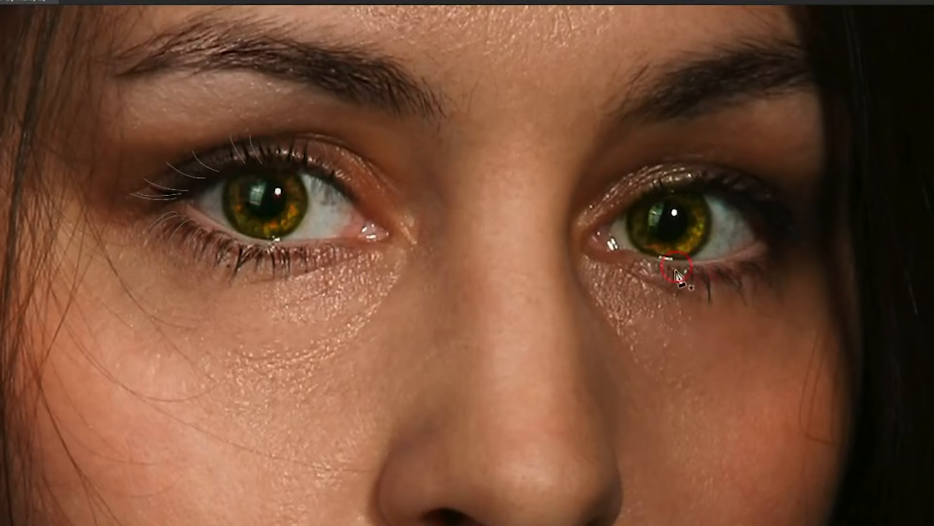
# Step: Draw a row of curved lash paths along the outer half of the right-hand eye's lower lid
pyautogui.click(713, 268)
pyautogui.click(732, 265)
pyautogui.moveTo(730, 294)
pyautogui.mouseDown()
pyautogui.moveTo(733, 310)
pyautogui.moveTo(768, 316)
pyautogui.mouseUp()
pyautogui.click(674, 190)
pyautogui.moveTo(682, 173); pyautogui.dragTo(683, 159)
pyautogui.keyDown('super'); pyautogui.click(762, 258); pyautogui.keyUp('super')
pyautogui.click(765, 254)
pyautogui.moveTo(795, 273)
pyautogui.mouseDown()
pyautogui.moveTo(811, 301)
pyautogui.moveTo(762, 292)
pyautogui.mouseUp()
pyautogui.keyDown('super'); pyautogui.click(761, 263); pyautogui.keyUp('super')
pyautogui.click(763, 257)
pyautogui.keyDown('super'); pyautogui.click(748, 262); pyautogui.keyUp('super')
pyautogui.click(744, 257)
pyautogui.keyDown('super'); pyautogui.click(725, 272); pyautogui.keyUp('super')
pyautogui.click(740, 265)
pyautogui.keyDown('super'); pyautogui.click(738, 289); pyautogui.keyUp('super')
pyautogui.keyDown('super'); pyautogui.click(772, 272); pyautogui.keyUp('super')
pyautogui.click(769, 246)
pyautogui.moveTo(809, 259); pyautogui.dragTo(829, 272)
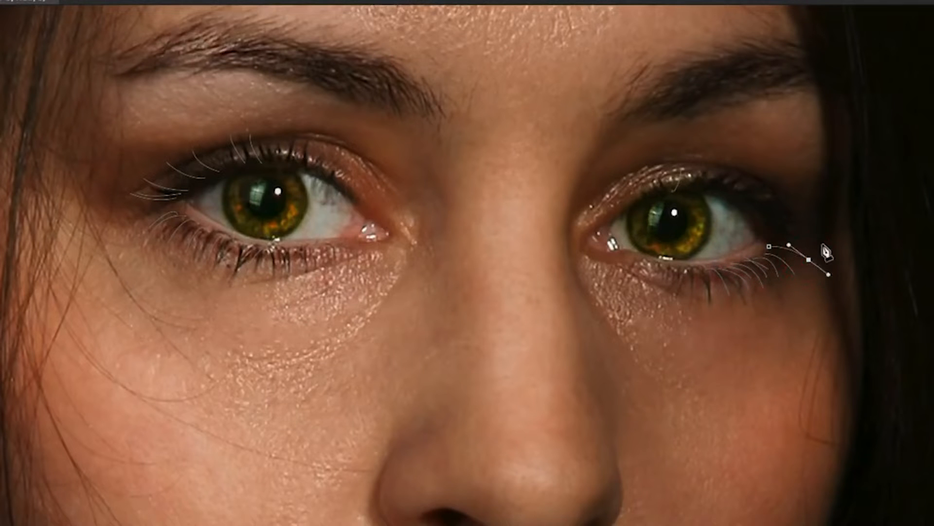
pyautogui.keyDown('super'); pyautogui.click(818, 235); pyautogui.keyUp('super')
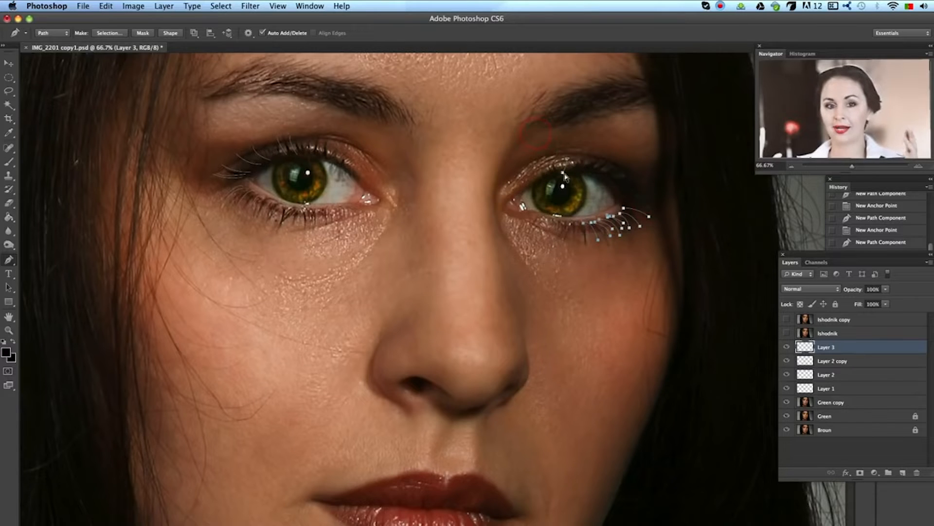
# Step: Stroke all the lash paths of both eyes with the Brush and Simulate Pressure enabled, and delete the paths
pyautogui.keyDown('super'); pyautogui.click(348, 126); pyautogui.keyUp('super')
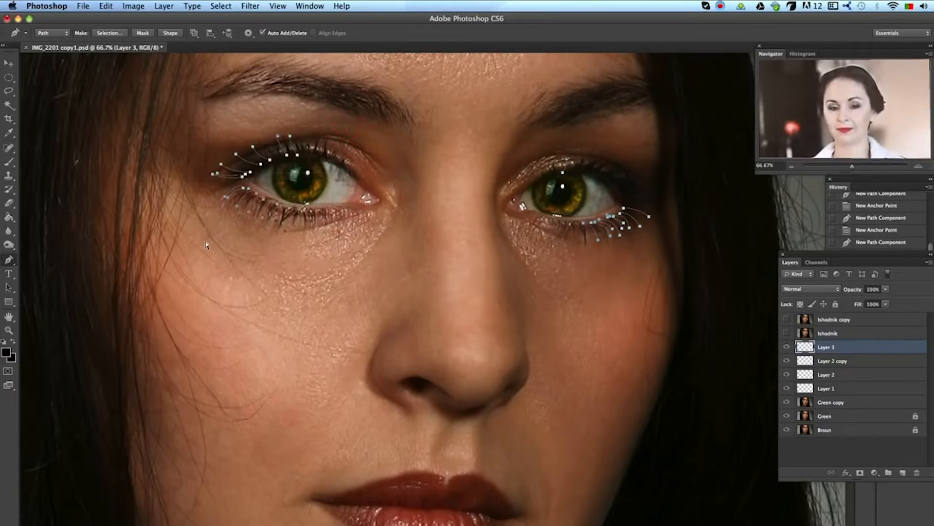
pyautogui.press('b')
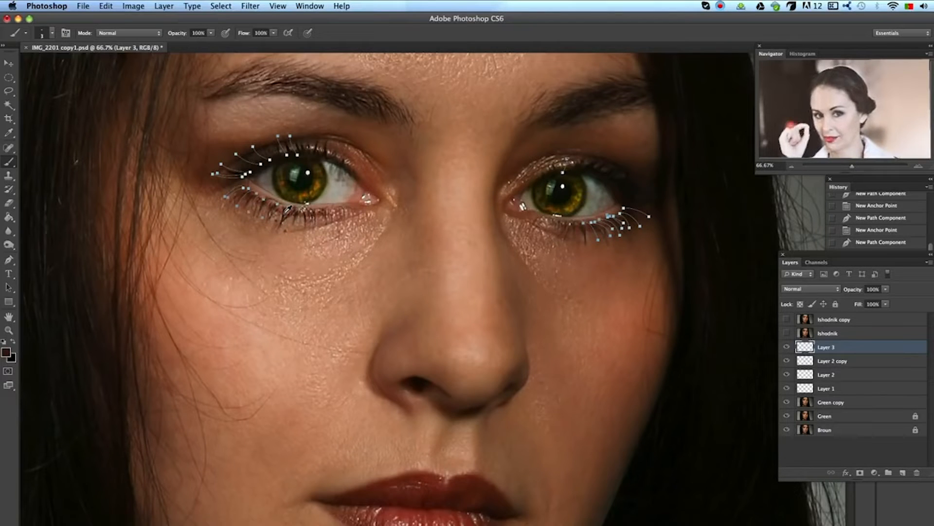
pyautogui.press('p')
pyautogui.rightClick(242, 185)
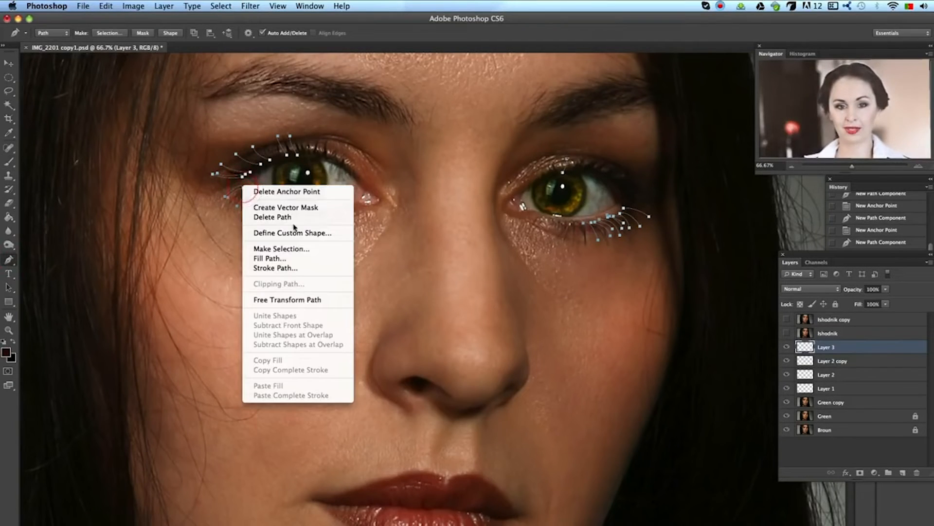
pyautogui.click(333, 270)
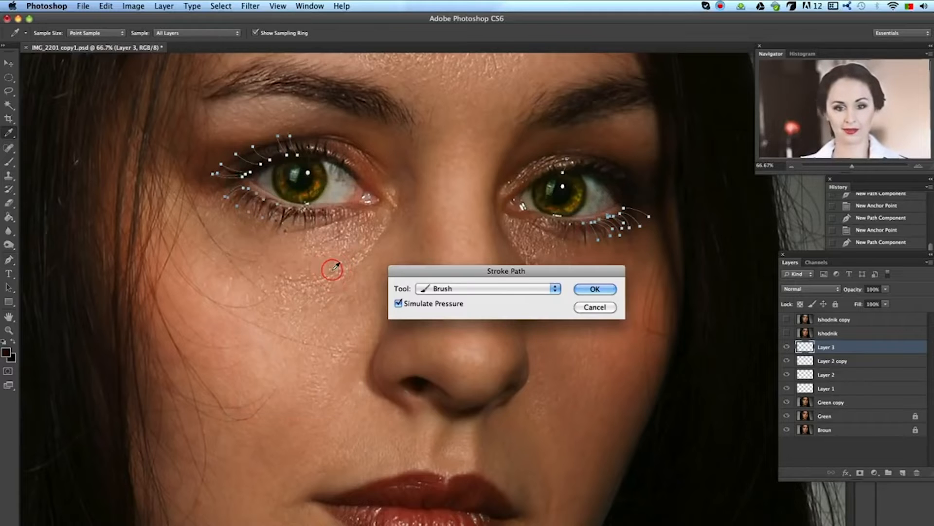
pyautogui.click(489, 288)
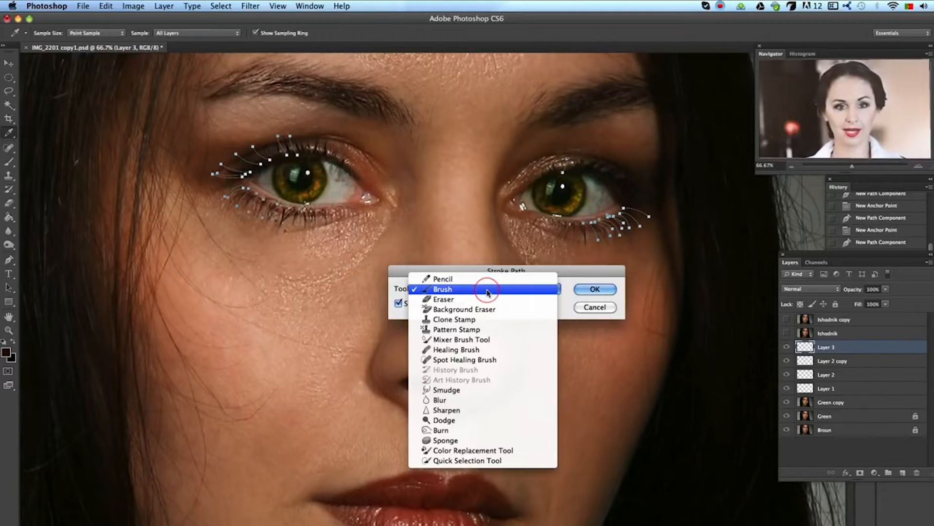
pyautogui.click(487, 290)
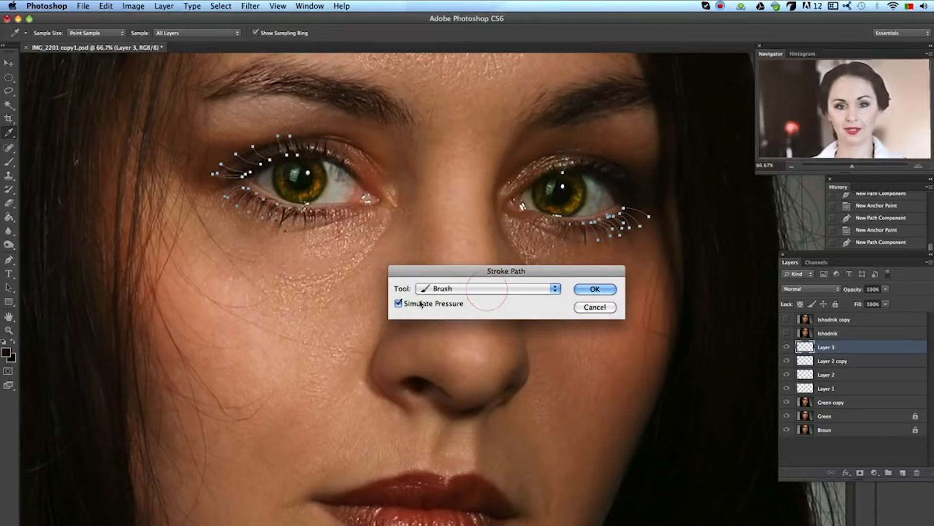
pyautogui.click(397, 305)
pyautogui.click(397, 305)
pyautogui.click(398, 305)
pyautogui.click(398, 304)
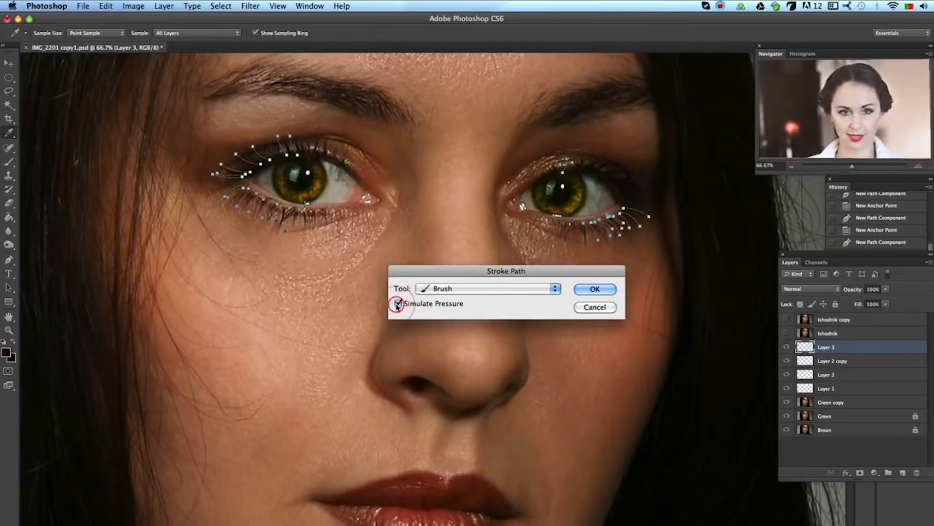
pyautogui.click(611, 291)
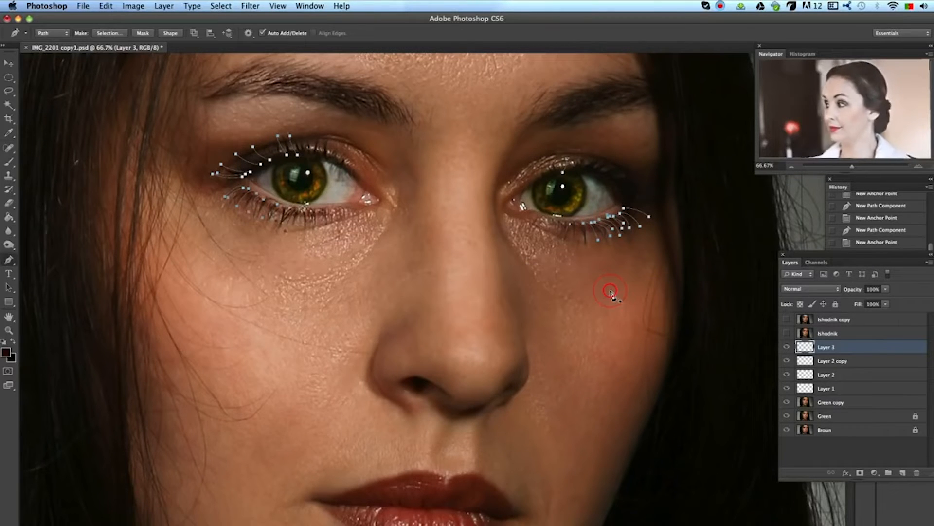
pyautogui.press('Delete')
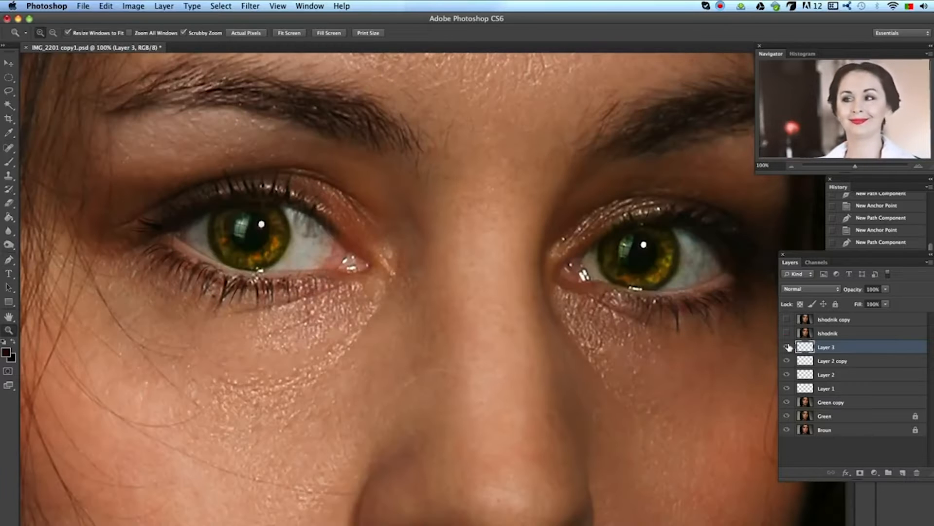
# Step: Soften the painted lashes on Layer 3 with a Gaussian Blur of 1.4 pixels radius
pyautogui.click(787, 346)
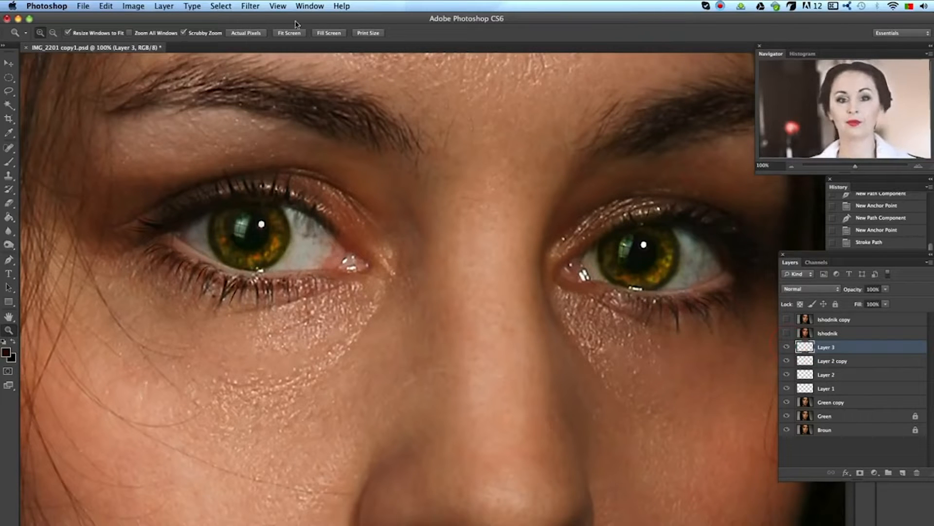
pyautogui.click(250, 6)
pyautogui.moveTo(262, 130)
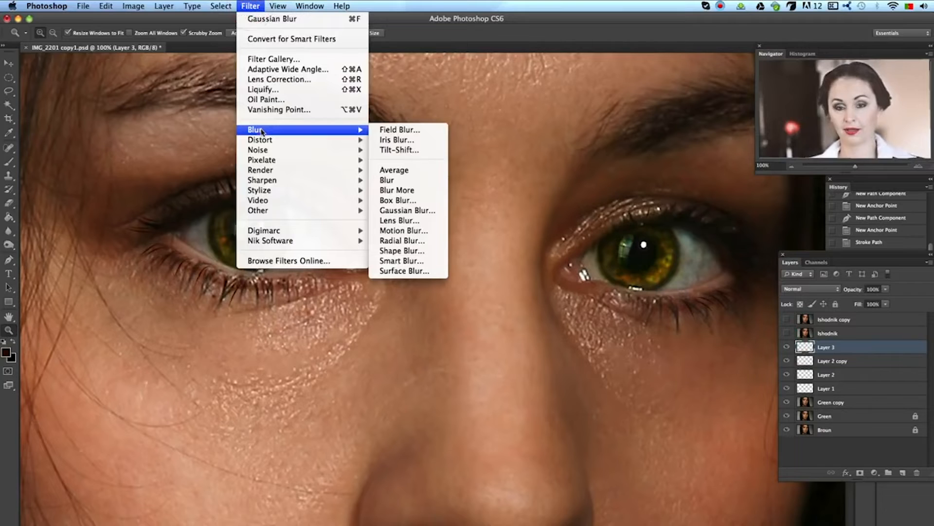
pyautogui.click(437, 211)
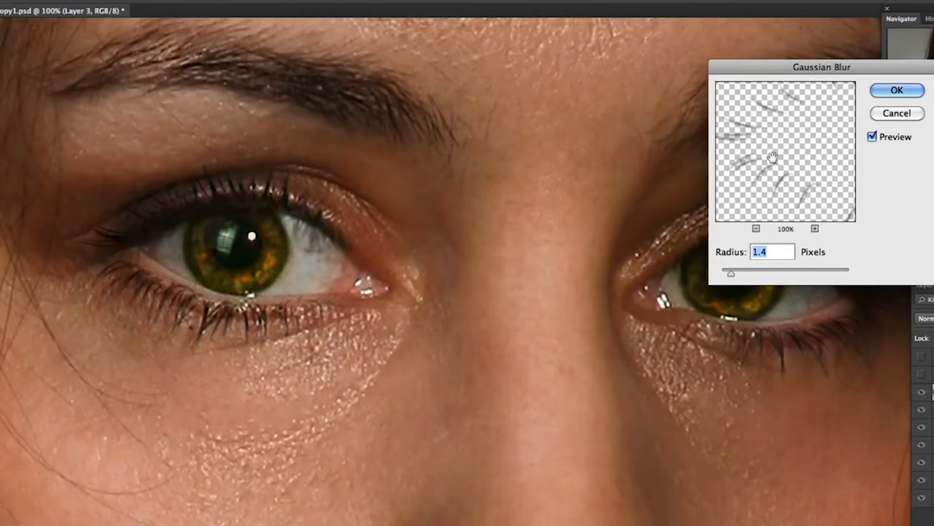
pyautogui.moveTo(728, 272); pyautogui.dragTo(727, 274)
pyautogui.write('1.4')
pyautogui.click(897, 90)
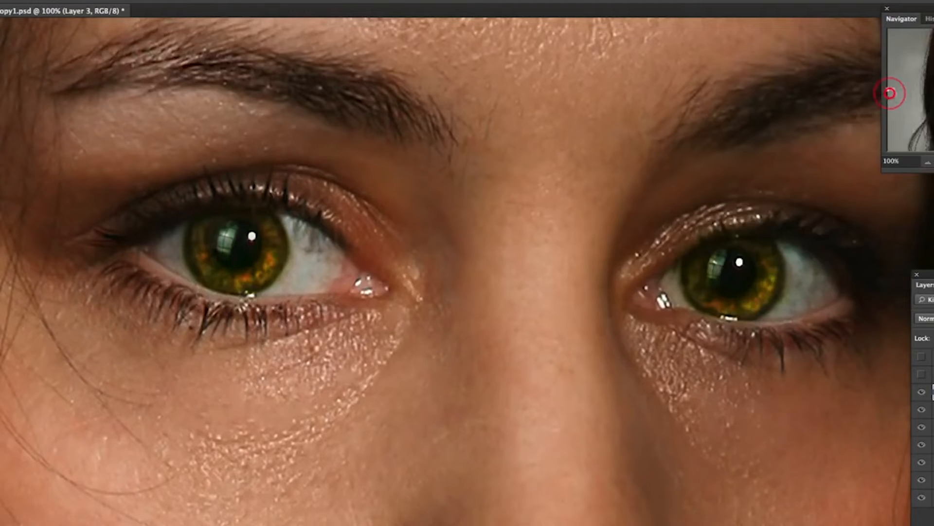
# Step: Lasso the outer corner of the left-hand eye, including its upper and lower lashes, with a 20 px feather
pyautogui.press('l')
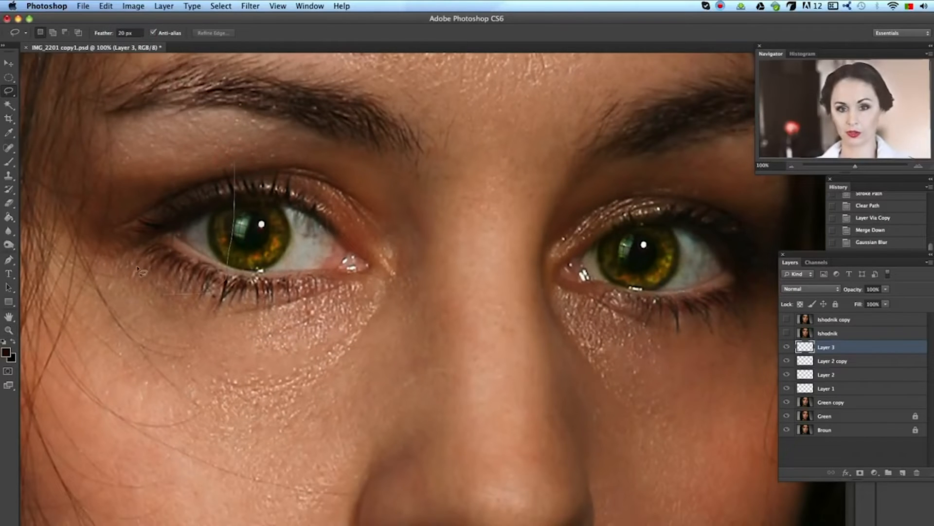
pyautogui.moveTo(141, 271); pyautogui.dragTo(226, 161)
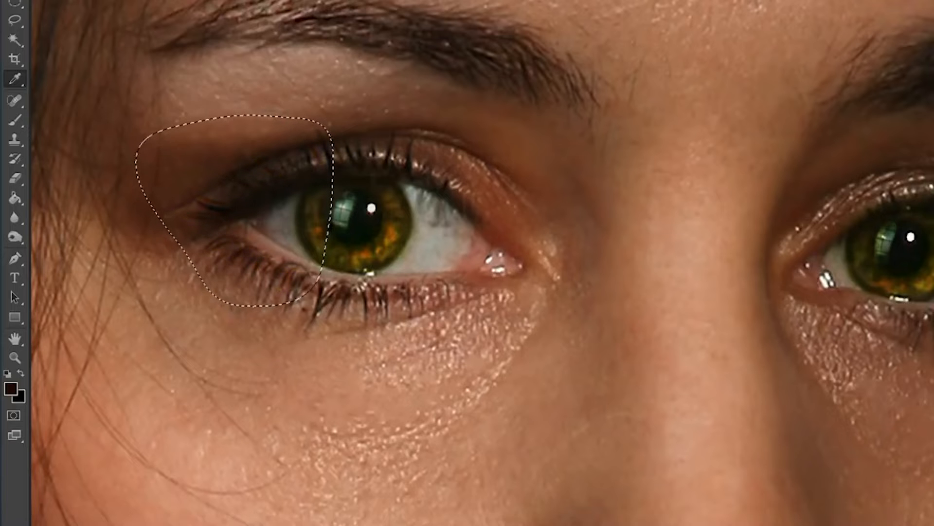
pyautogui.press('m')
pyautogui.click(565, 196)
pyautogui.moveTo(590, 317); pyautogui.dragTo(440, 320)
# Step: Lasso the outer lashes of the right-hand eye, darken them using Levels with a shadow input of 32, and deselect
pyautogui.press('l')
pyautogui.moveTo(717, 188)
pyautogui.mouseDown()
pyautogui.moveTo(677, 209)
pyautogui.moveTo(622, 153)
pyautogui.mouseUp()
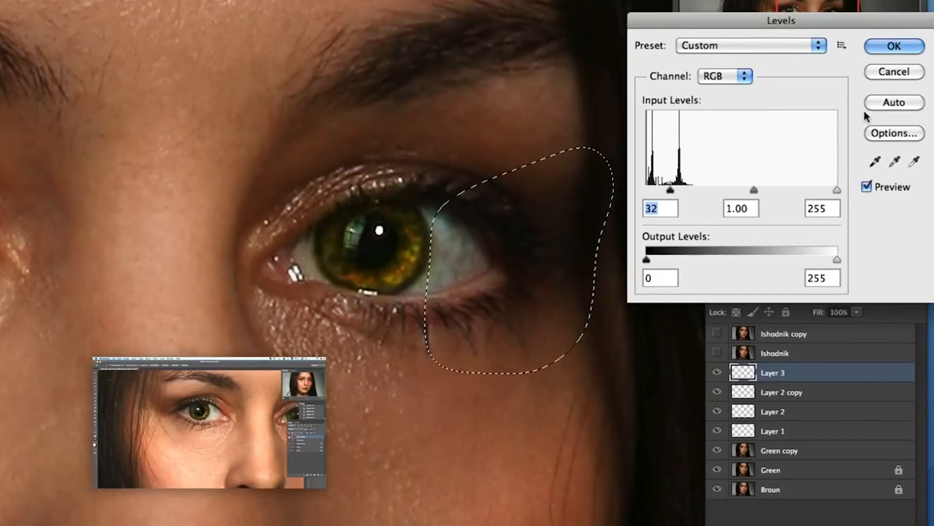
pyautogui.click(895, 46)
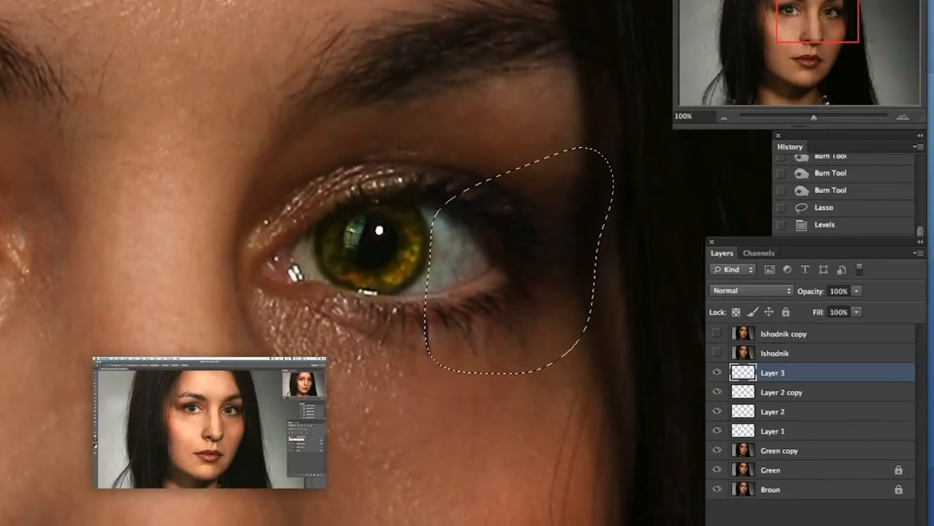
pyautogui.press('super+d')
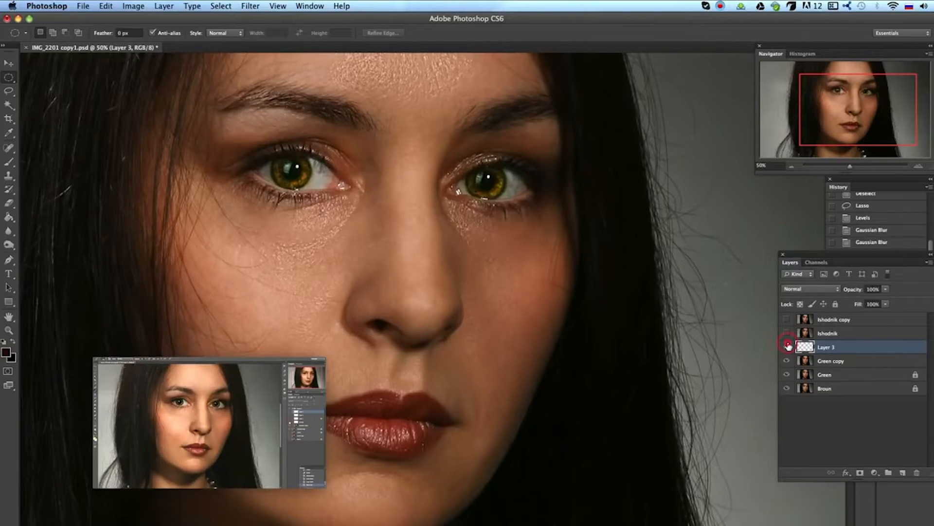
pyautogui.click(788, 347)
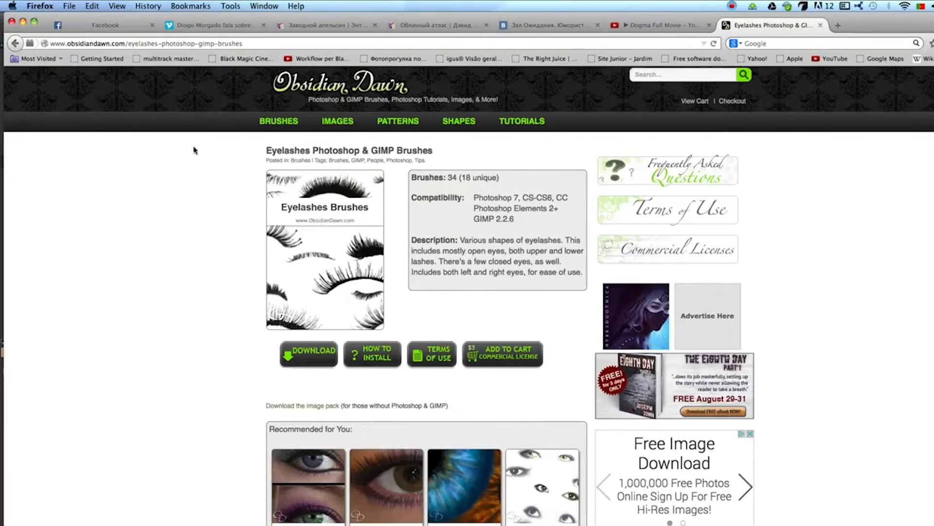
# Step: Switch to Firefox and download the Obsidian Dawn eyelash brushes, saving SS_eyelashes.zip
pyautogui.click(312, 352)
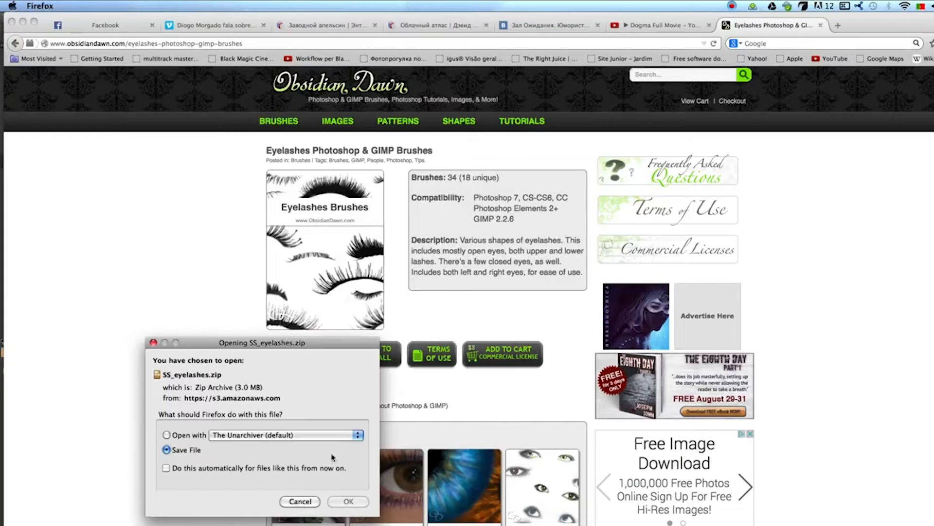
pyautogui.click(357, 505)
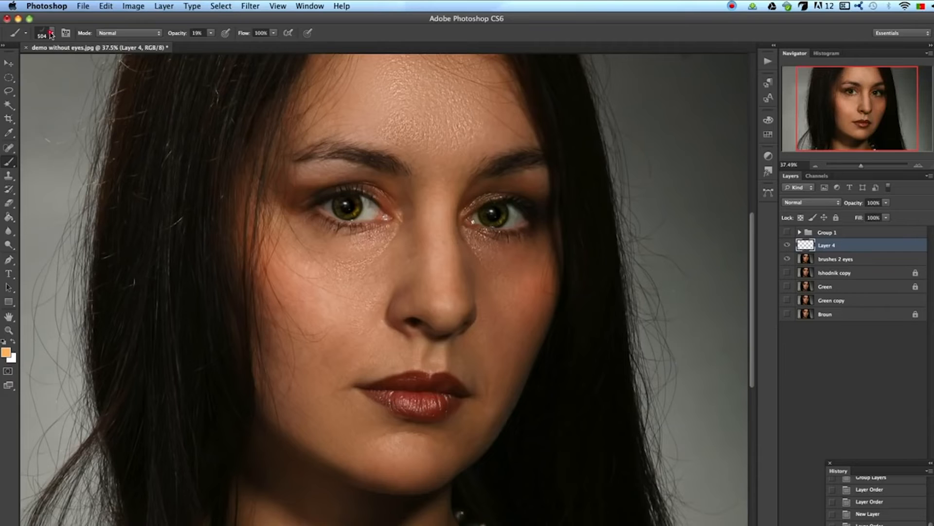
# Step: On Layer 4 in Photoshop, stamp the 752 px upper-lash brush, resized to 468 px at 100% opacity, over the right-hand eye's upper lid
pyautogui.click(51, 33)
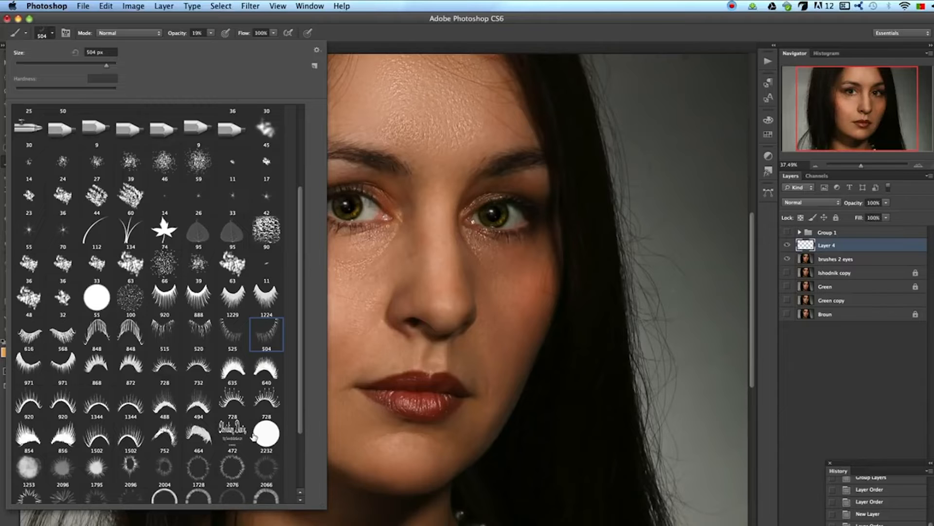
pyautogui.scroll(-2, 219, 365)
pyautogui.click(156, 387)
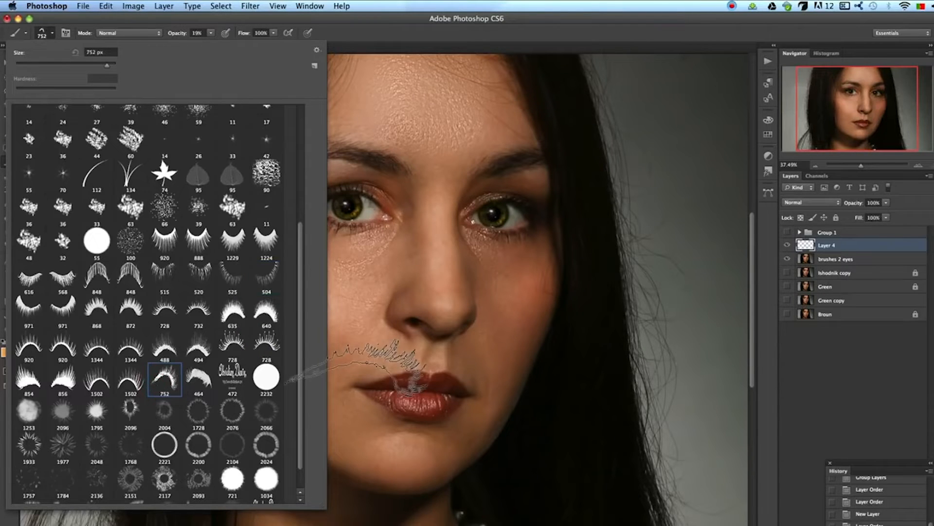
pyautogui.click(398, 363)
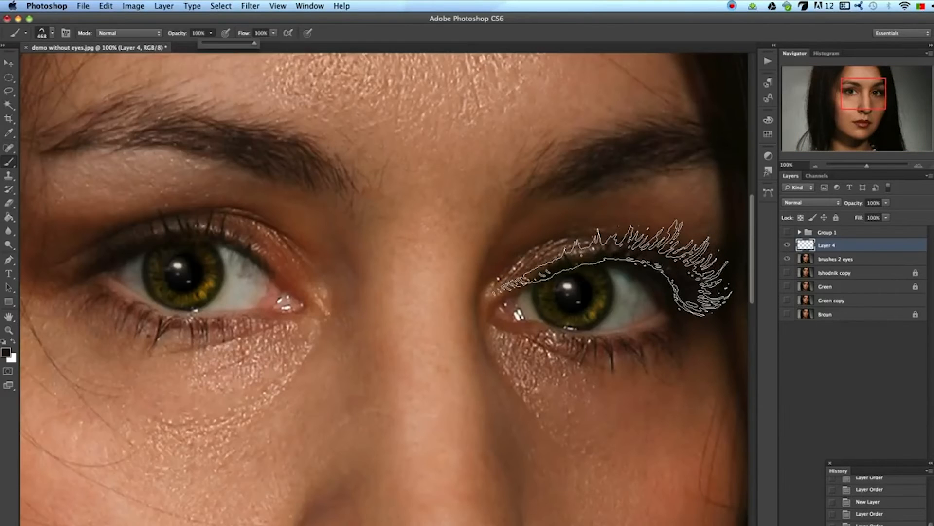
pyautogui.click(614, 265)
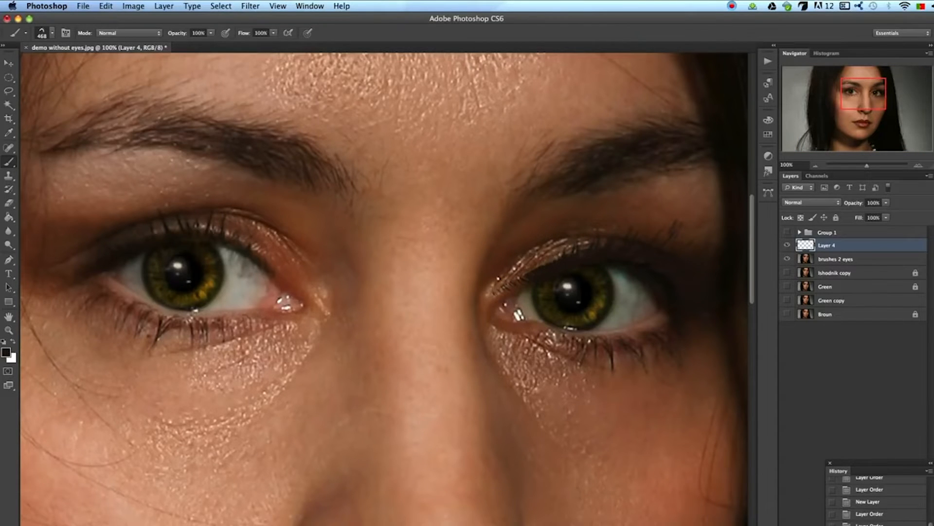
# Step: On a new layer, stamp the same lash brush below the left-hand eye and flip the lashes horizontally
pyautogui.press('super+alt+shift+n')
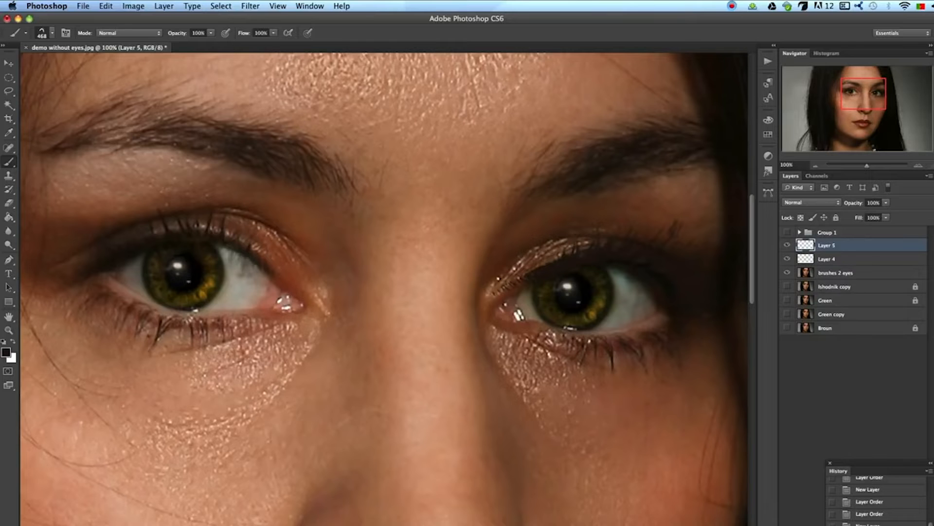
pyautogui.click(320, 389)
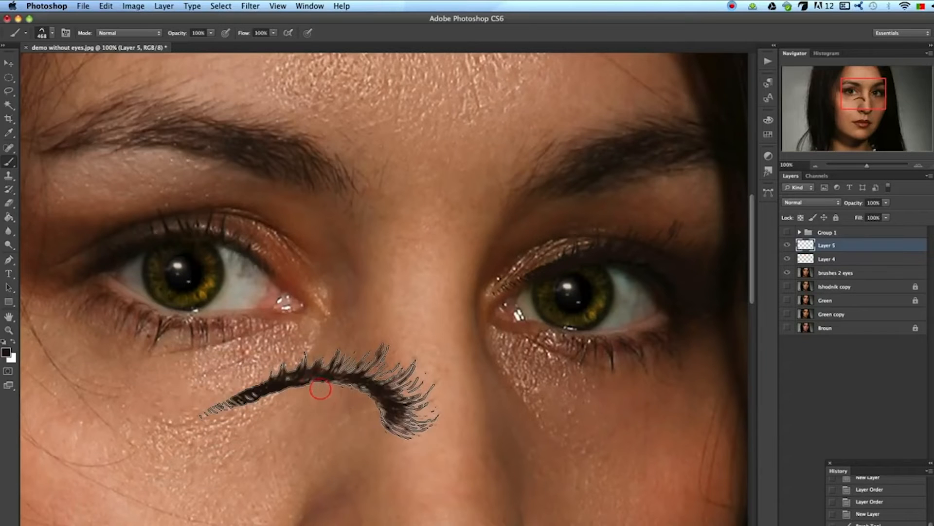
pyautogui.press('super+t')
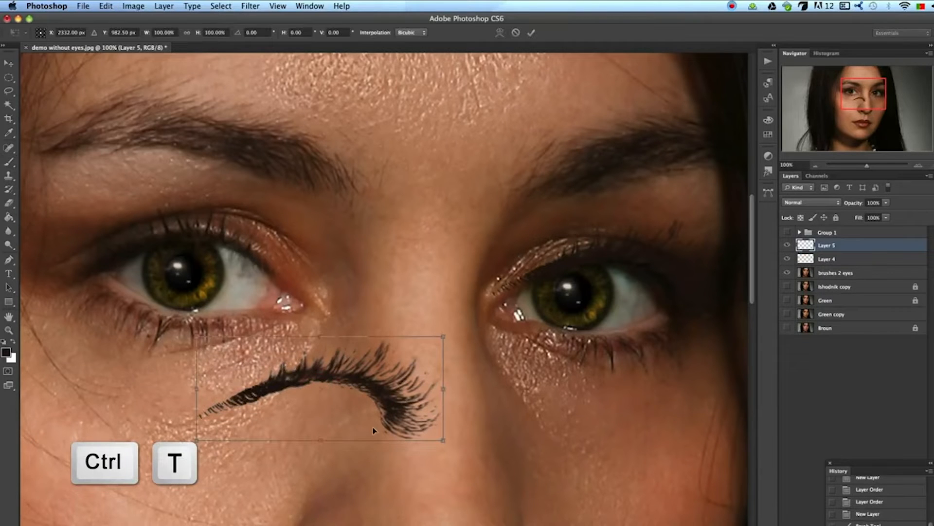
pyautogui.rightClick(385, 400)
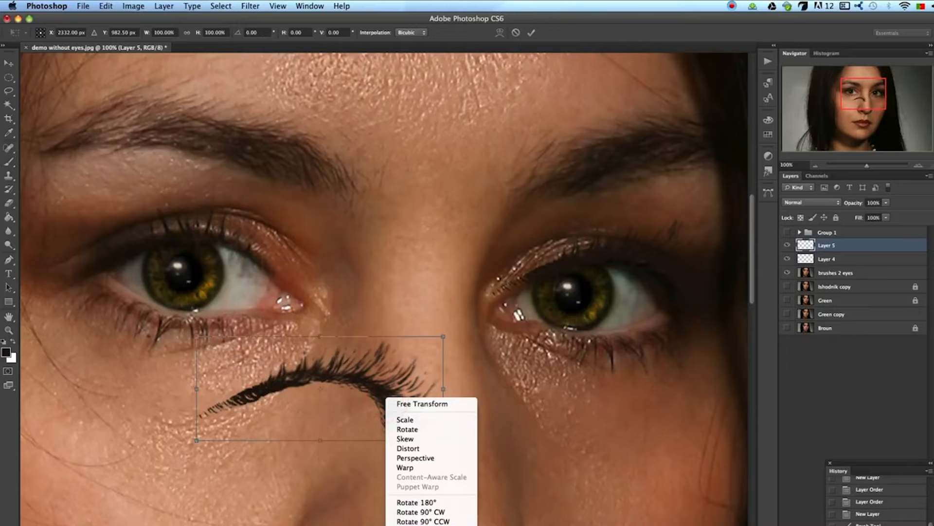
pyautogui.click(431, 520)
# Step: Move and rotate the flipped lashes onto the left-hand eye's upper lid and warp them to follow its curve
pyautogui.moveTo(377, 390); pyautogui.dragTo(366, 235)
pyautogui.moveTo(488, 273); pyautogui.dragTo(481, 292)
pyautogui.rightClick(363, 251)
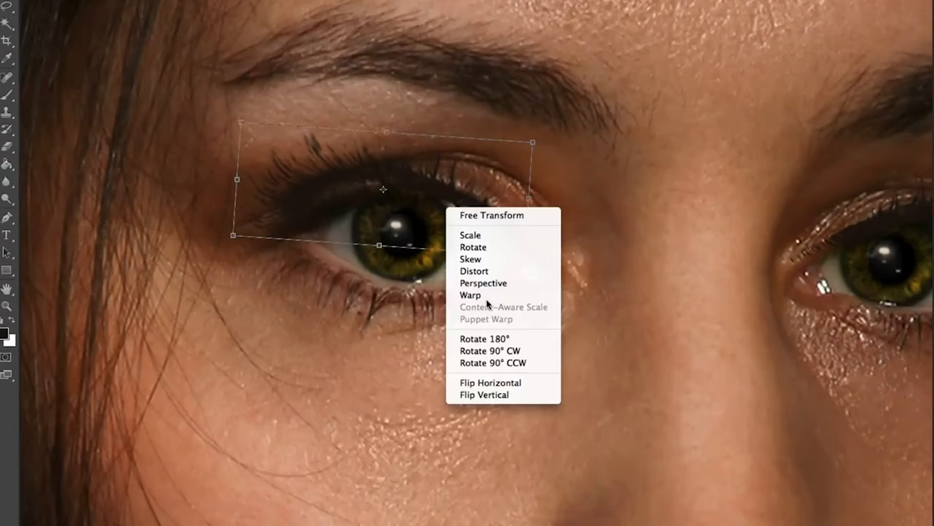
pyautogui.click(374, 325)
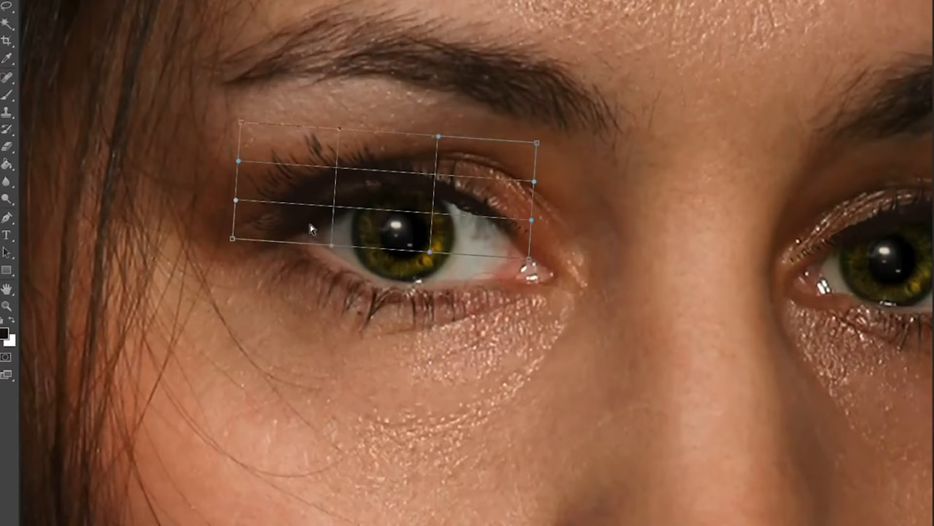
pyautogui.moveTo(311, 214); pyautogui.dragTo(314, 207)
pyautogui.moveTo(531, 220); pyautogui.dragTo(510, 221)
pyautogui.moveTo(535, 182); pyautogui.dragTo(537, 178)
pyautogui.moveTo(295, 189); pyautogui.dragTo(292, 200)
pyautogui.moveTo(407, 198); pyautogui.dragTo(409, 192)
pyautogui.moveTo(351, 193); pyautogui.dragTo(355, 184)
pyautogui.press('Return')
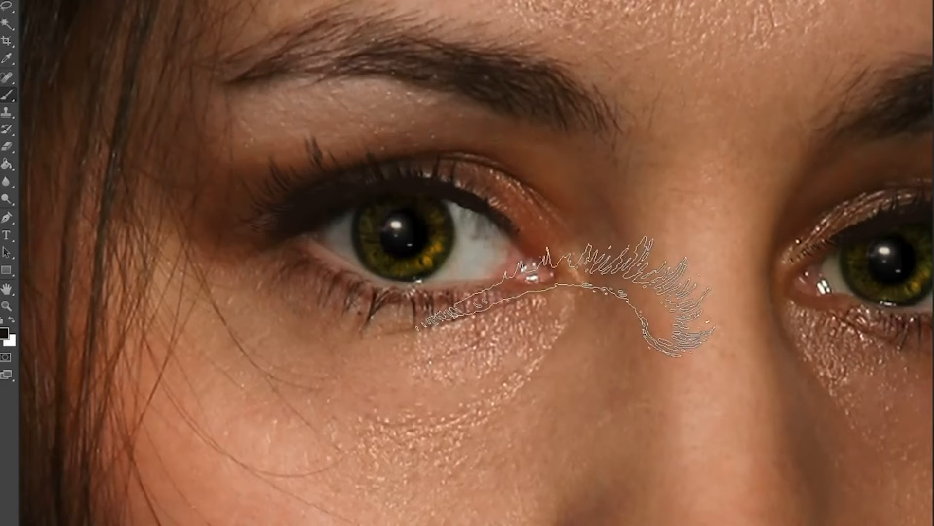
# Step: Warp the upper lashes on Layer 4 to follow the curve of the right-hand eye's upper lid
pyautogui.moveTo(696, 261); pyautogui.dragTo(482, 256)
pyautogui.hotkey('ctrl', 't')
pyautogui.rightClick(776, 235)
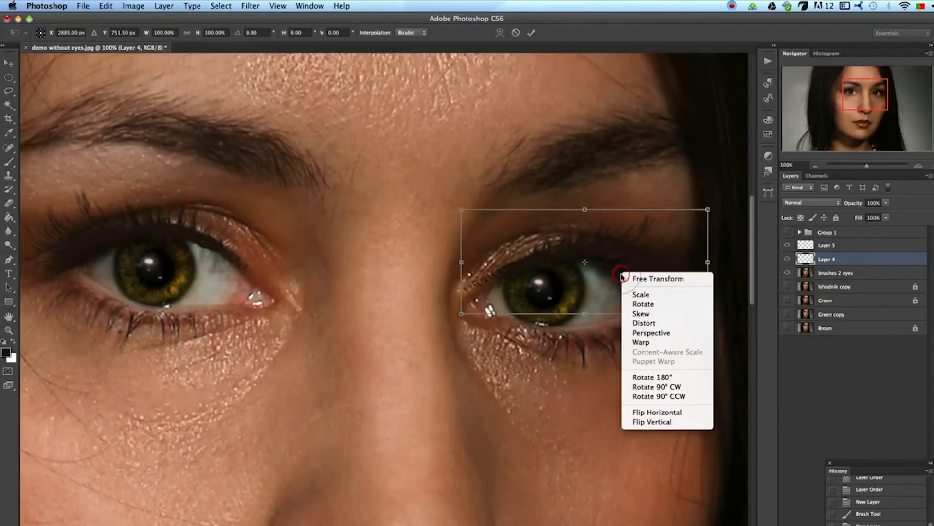
pyautogui.click(817, 327)
pyautogui.moveTo(599, 273); pyautogui.dragTo(609, 255)
pyautogui.moveTo(686, 277); pyautogui.dragTo(676, 293)
pyautogui.moveTo(636, 261); pyautogui.dragTo(633, 282)
pyautogui.press('Return')
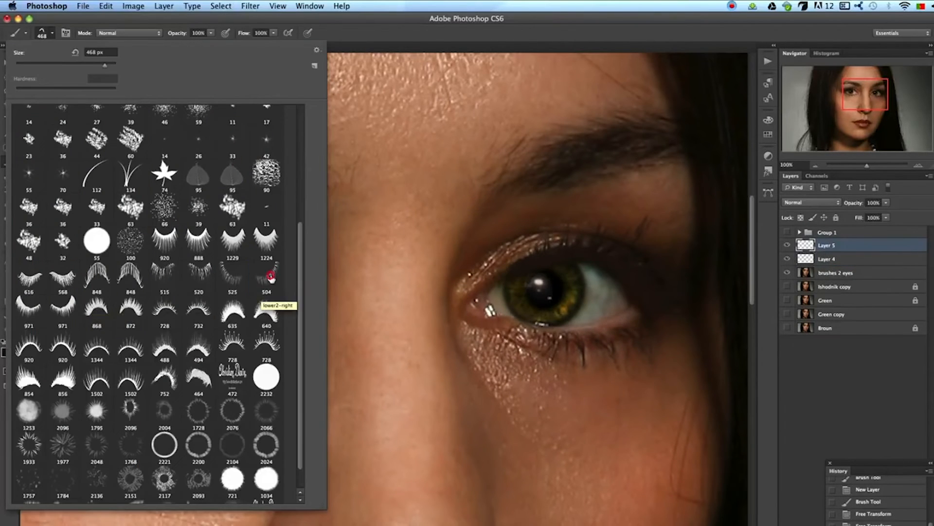
# Step: Stamp the lower2-right brush in a sampled dark colour under the right-hand eye, scaling the lashes to about 86% and rotating them about 12°
pyautogui.click(268, 276)
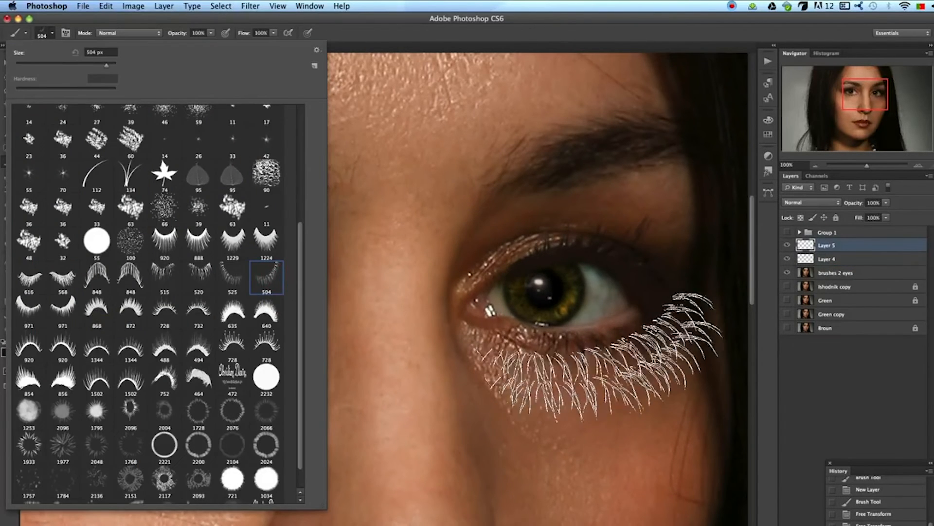
pyautogui.keyDown('alt'); pyautogui.click(585, 350); pyautogui.keyUp('alt')
pyautogui.click(568, 336)
pyautogui.hotkey('ctrl', 't')
pyautogui.moveTo(692, 285)
pyautogui.mouseDown()
pyautogui.moveTo(689, 363)
pyautogui.moveTo(690, 340)
pyautogui.mouseUp()
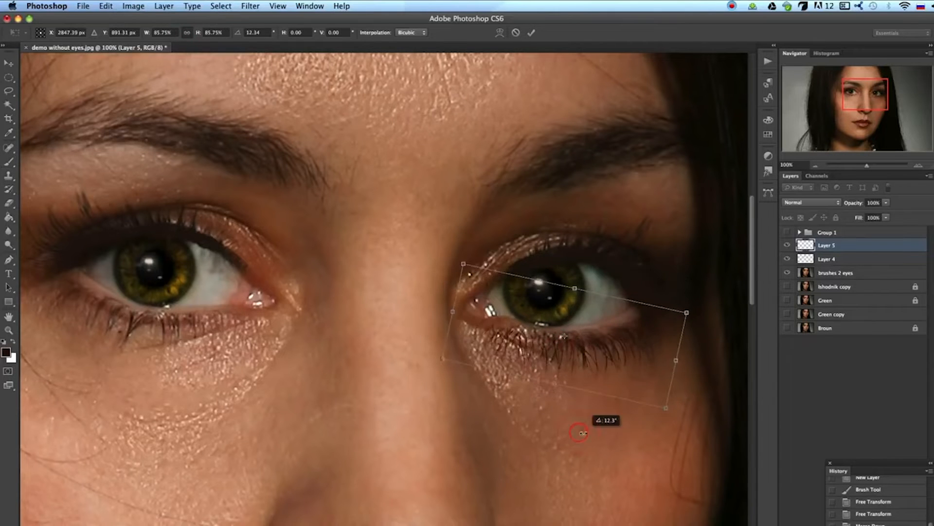
pyautogui.moveTo(487, 341); pyautogui.dragTo(479, 338)
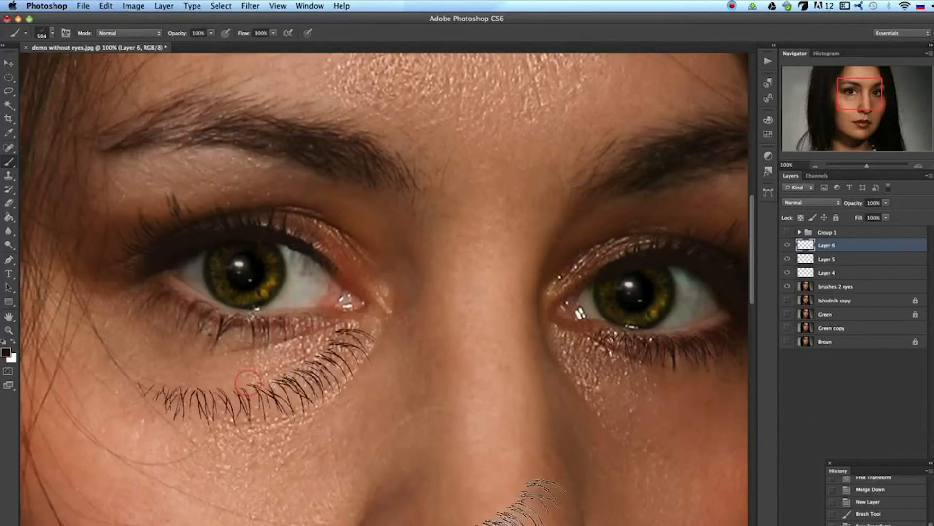
# Step: Free-transform the stamped lower lashes on Layer 6 to fit along the left-hand eye's lower lid
pyautogui.press('super+t')
pyautogui.moveTo(413, 438); pyautogui.dragTo(419, 419)
pyautogui.moveTo(224, 392); pyautogui.dragTo(212, 319)
pyautogui.rightClick(294, 299)
pyautogui.click(316, 390)
pyautogui.moveTo(372, 304); pyautogui.dragTo(312, 325)
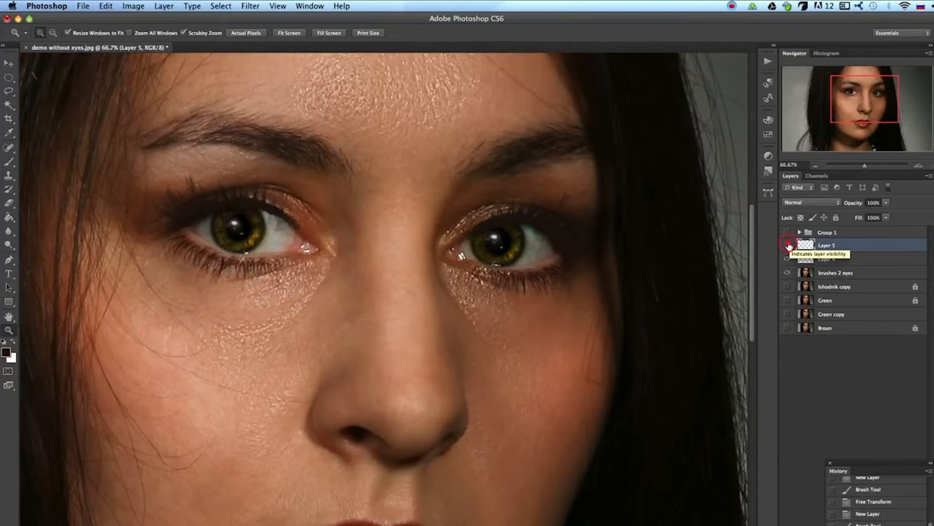
# Step: Toggle Layer 5's visibility to compare the eyes with and without the added lower lashes
pyautogui.click(789, 245)
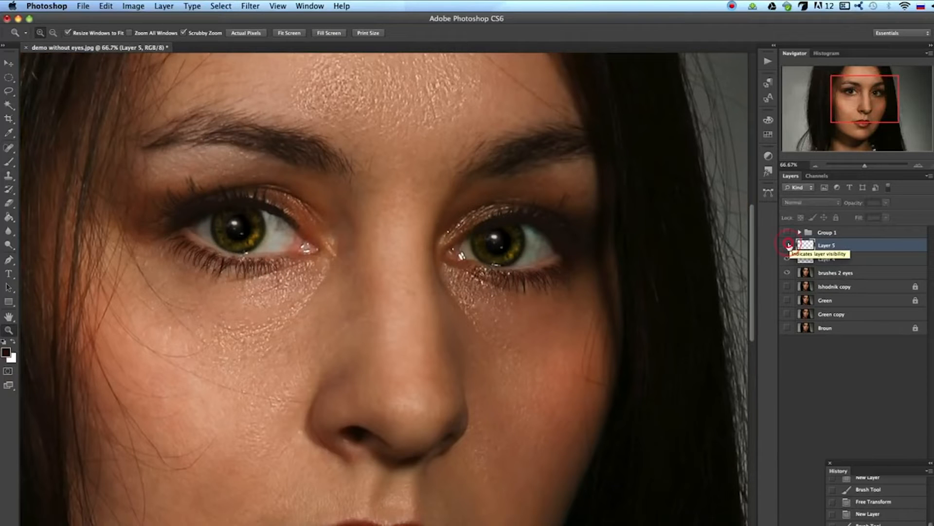
pyautogui.click(788, 245)
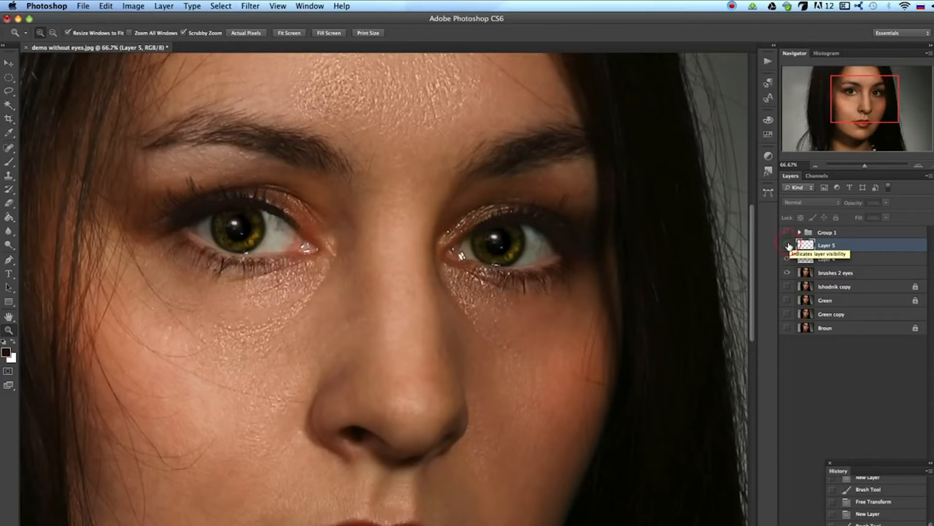
pyautogui.click(789, 244)
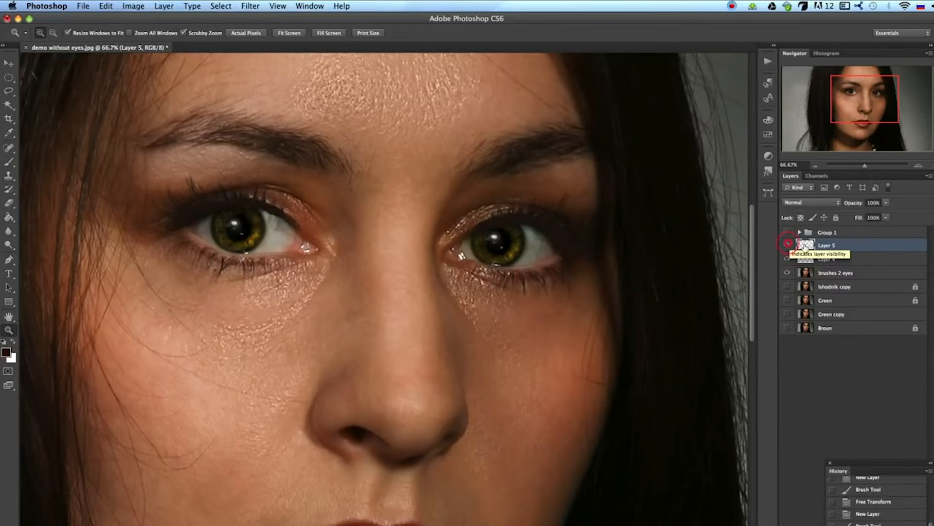
# Step: Rename Layer 5 as niz and soften its lower lashes with a Gaussian Blur of 1.0 pixel radius
pyautogui.click(821, 246)
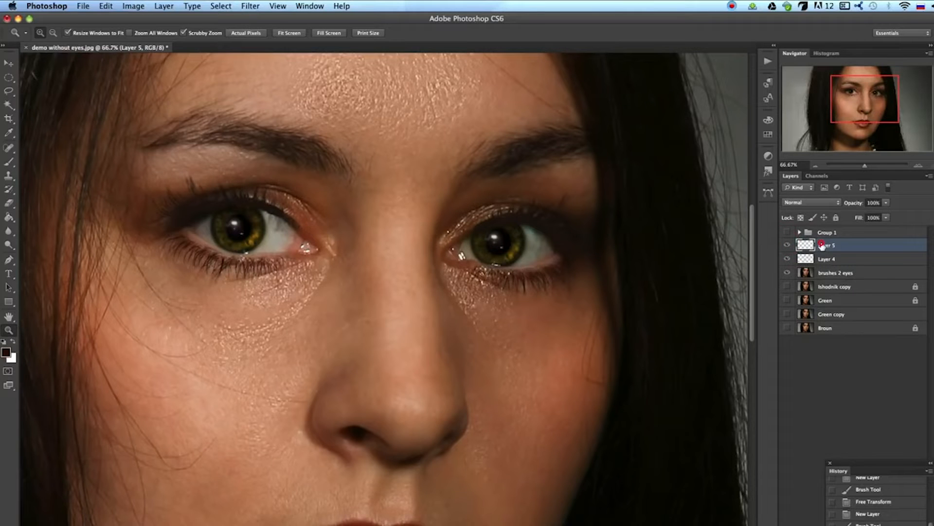
pyautogui.doubleClick(823, 244)
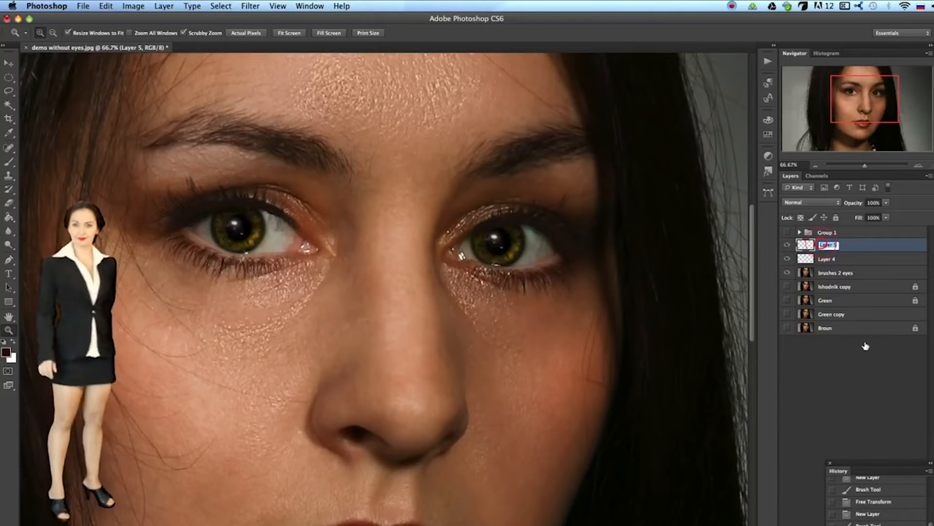
pyautogui.click(251, 6)
pyautogui.moveTo(293, 128)
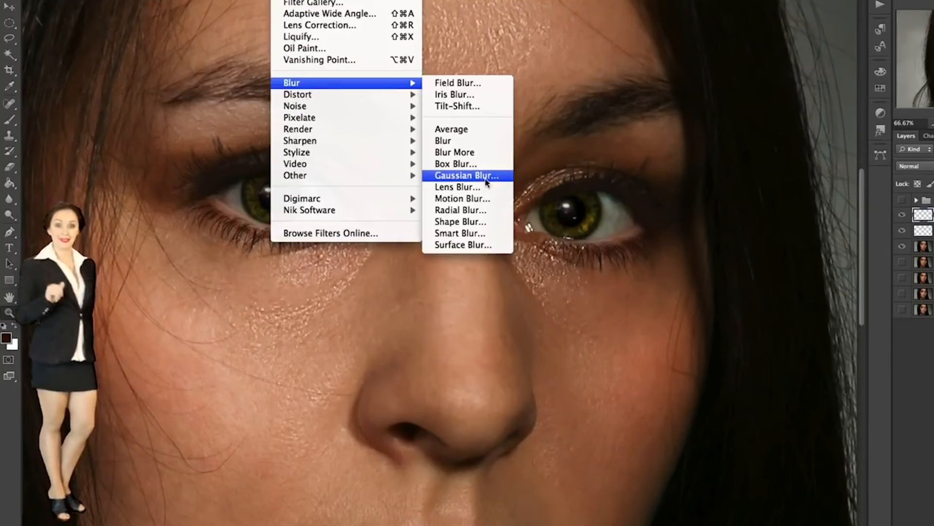
pyautogui.click(448, 211)
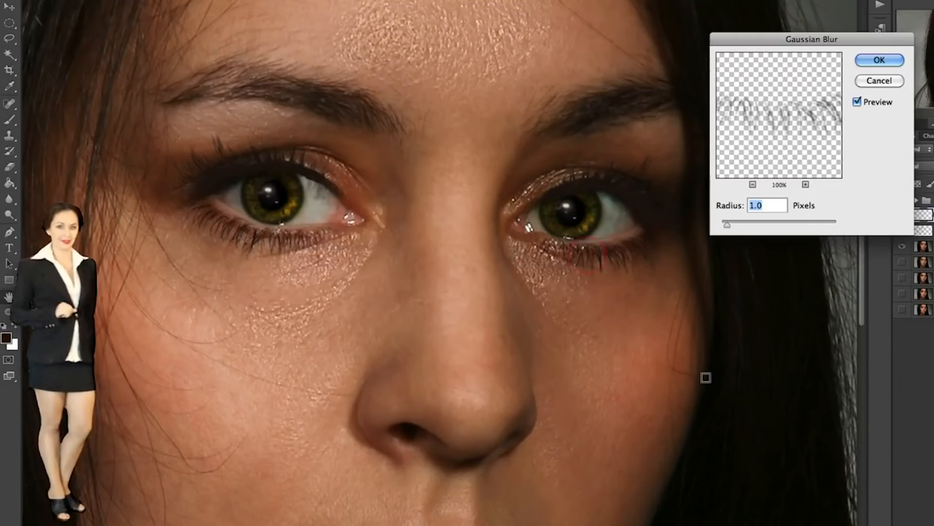
pyautogui.click(880, 63)
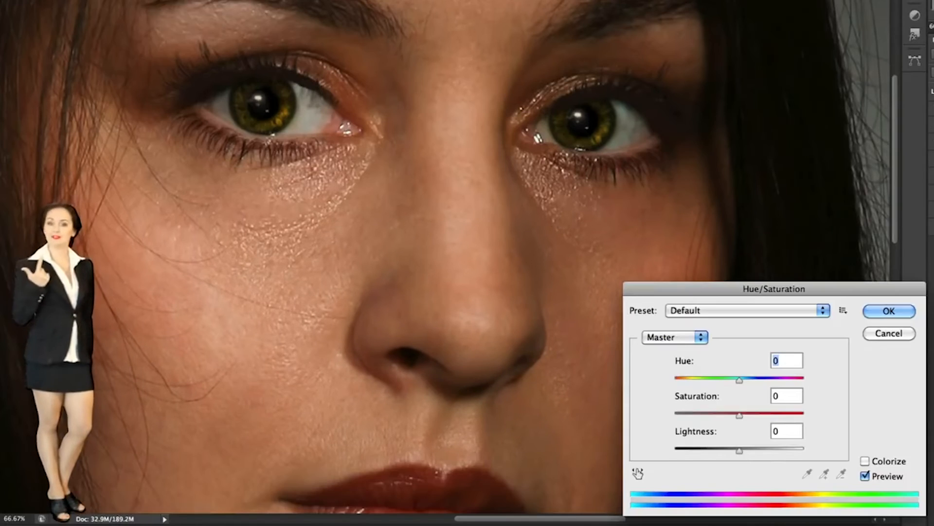
# Step: Darken the lower lashes with a Hue/Saturation Lightness of -21 and set the niz and verh layers' opacity to 76%
pyautogui.moveTo(739, 451)
pyautogui.mouseDown()
pyautogui.moveTo(692, 450)
pyautogui.moveTo(726, 449)
pyautogui.mouseUp()
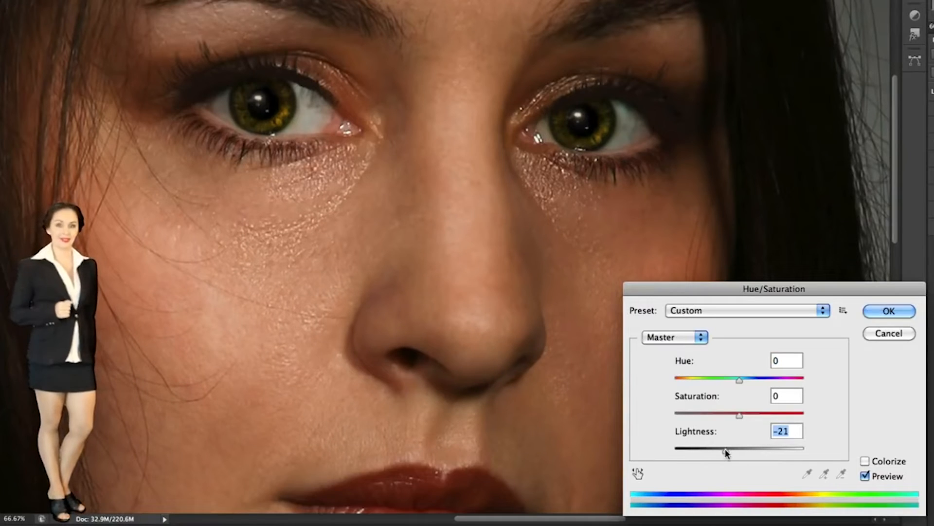
pyautogui.click(889, 311)
pyautogui.moveTo(886, 203); pyautogui.dragTo(877, 217)
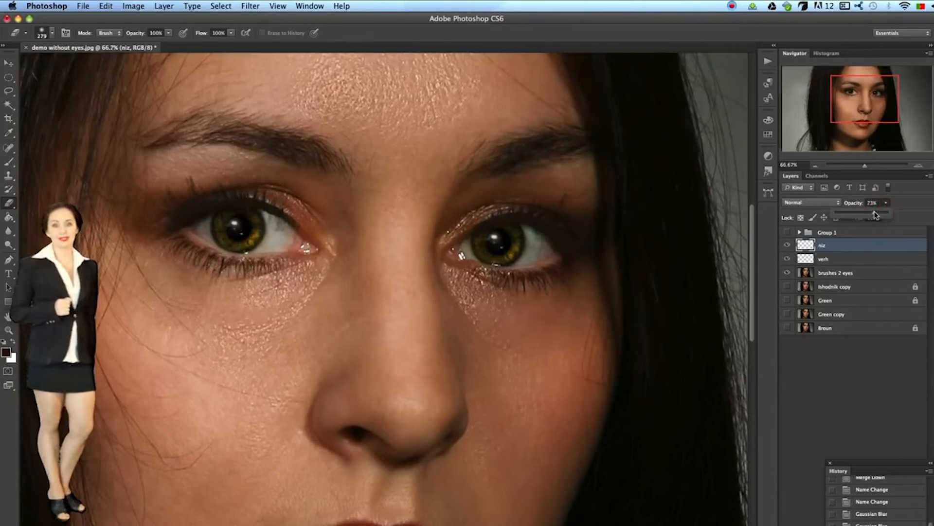
pyautogui.click(855, 259)
pyautogui.click(885, 203)
# Step: Soften the upper lashes of both eyes on the verh layer with the Blur tool
pyautogui.click(10, 230)
pyautogui.moveTo(197, 203); pyautogui.dragTo(184, 213)
pyautogui.moveTo(336, 239); pyautogui.dragTo(385, 234)
pyautogui.moveTo(294, 230); pyautogui.dragTo(307, 238)
pyautogui.moveTo(584, 202)
pyautogui.mouseDown()
pyautogui.moveTo(584, 257)
pyautogui.moveTo(574, 273)
pyautogui.mouseUp()
pyautogui.moveTo(563, 269)
pyautogui.mouseDown()
pyautogui.moveTo(561, 236)
pyautogui.moveTo(598, 242)
pyautogui.moveTo(561, 197)
pyautogui.mouseUp()
# Step: Erase excess lash edges on the verh and niz layers with a 76 px Eraser at 48% opacity and merge both layers
pyautogui.click(8, 203)
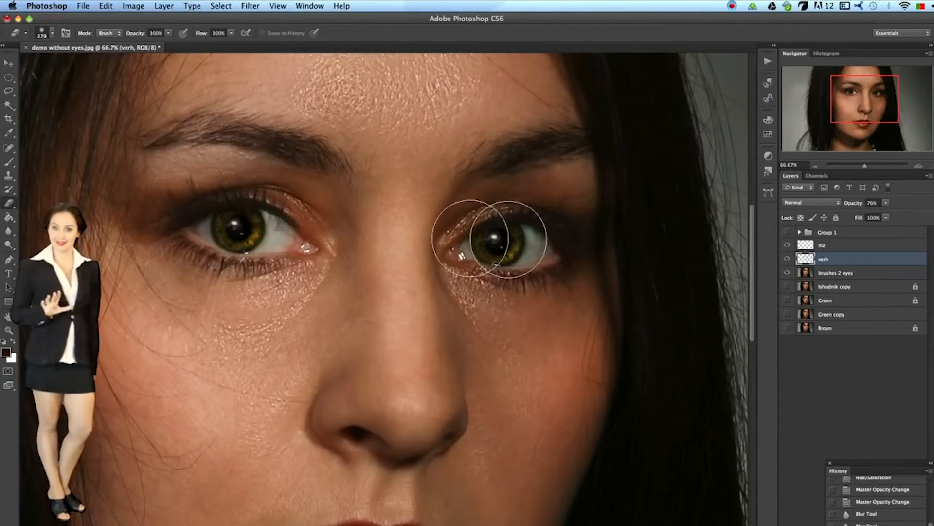
pyautogui.click(169, 33)
pyautogui.click(142, 48)
pyautogui.click(52, 33)
pyautogui.click(55, 65)
pyautogui.click(356, 246)
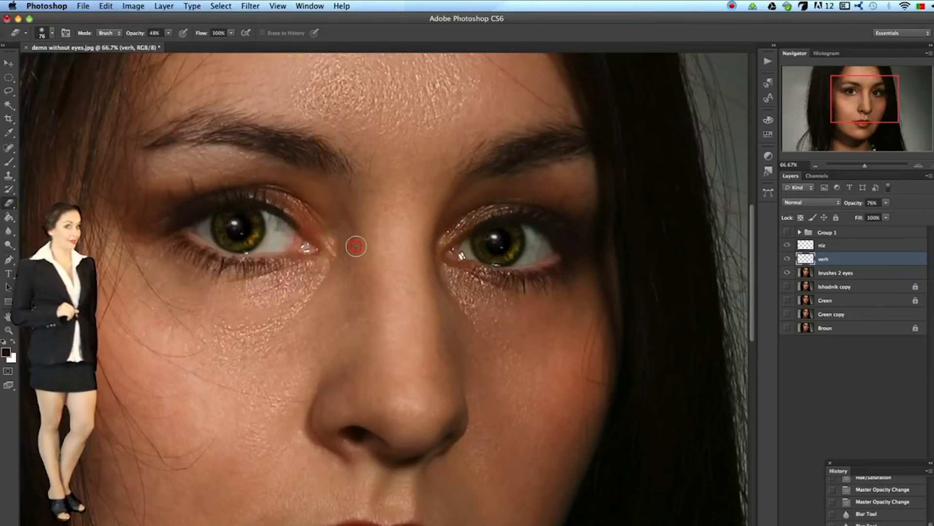
pyautogui.click(883, 245)
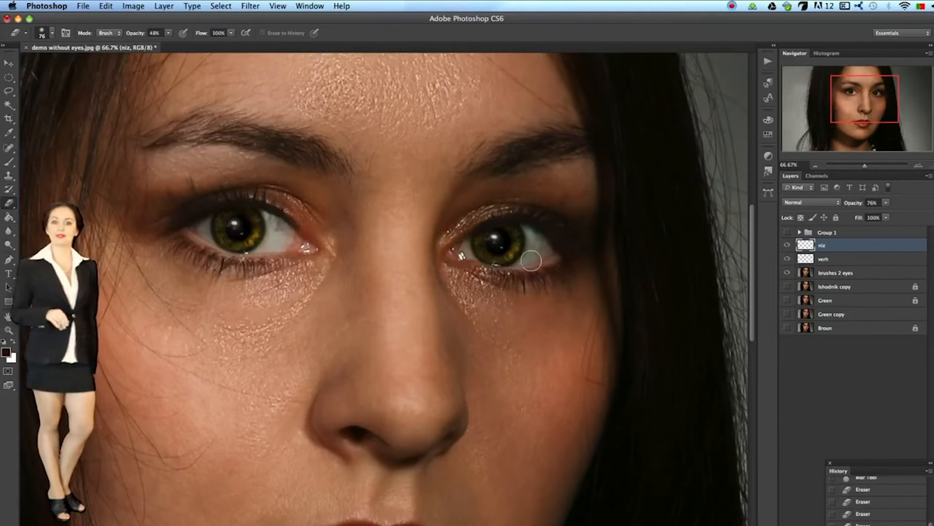
pyautogui.click(841, 258)
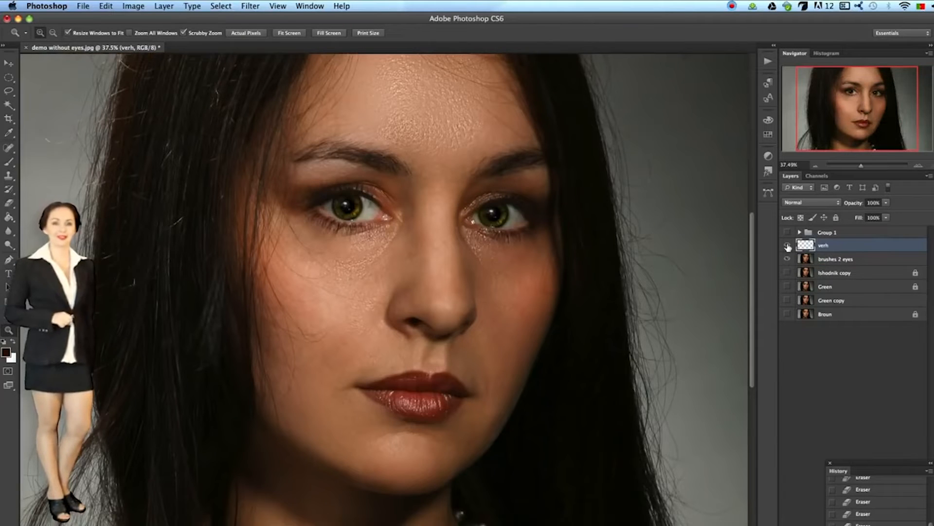
# Step: Toggle the verh layer's visibility to compare the face and the eyes with and without the added lashes
pyautogui.click(787, 245)
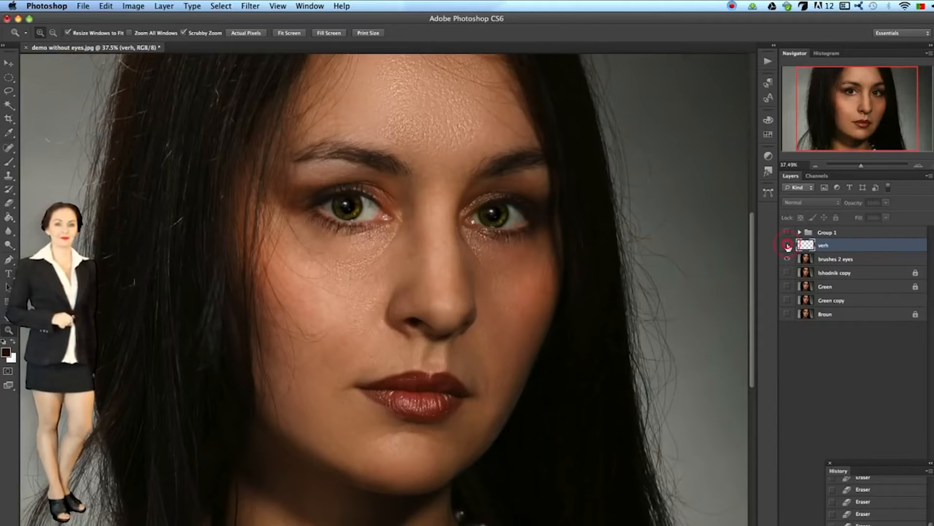
pyautogui.click(787, 246)
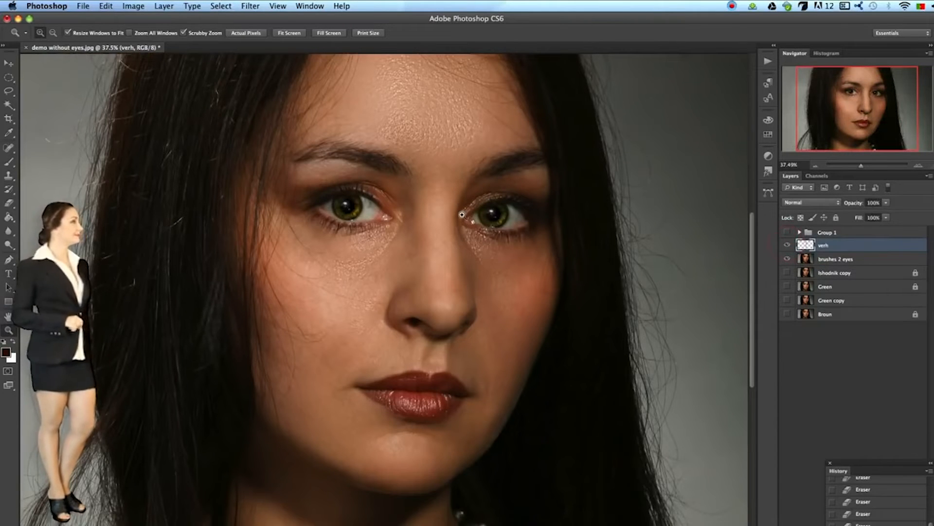
pyautogui.click(462, 215)
pyautogui.click(455, 214)
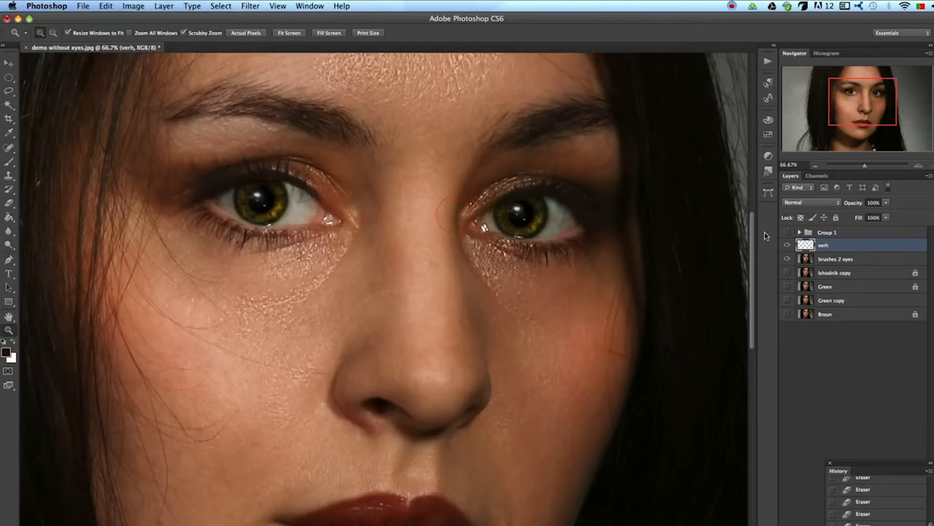
pyautogui.click(787, 245)
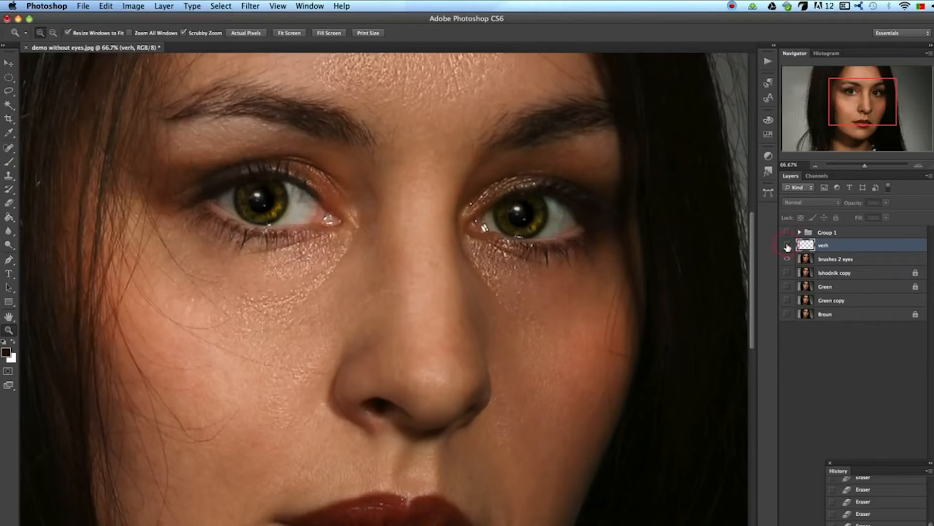
pyautogui.click(787, 246)
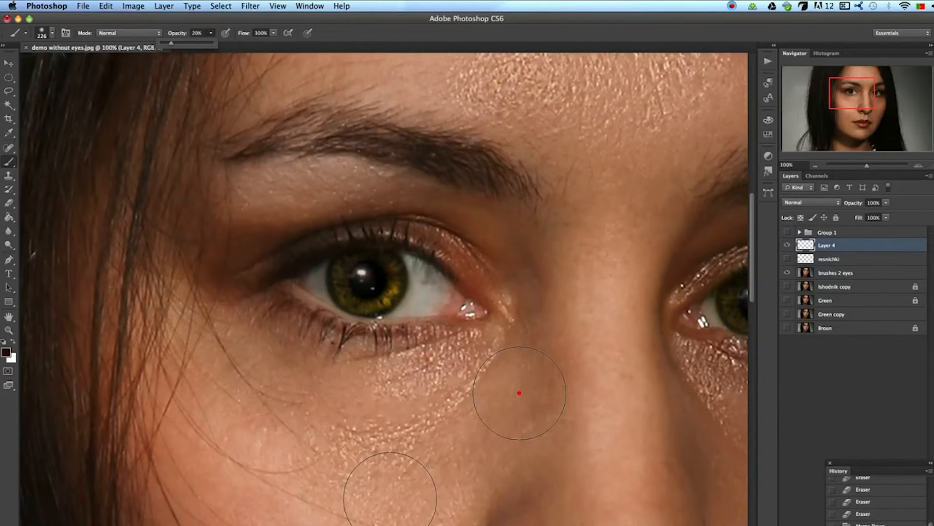
pyautogui.moveTo(519, 392)
pyautogui.mouseDown()
pyautogui.moveTo(503, 417)
pyautogui.moveTo(458, 423)
pyautogui.moveTo(398, 479)
pyautogui.mouseUp()
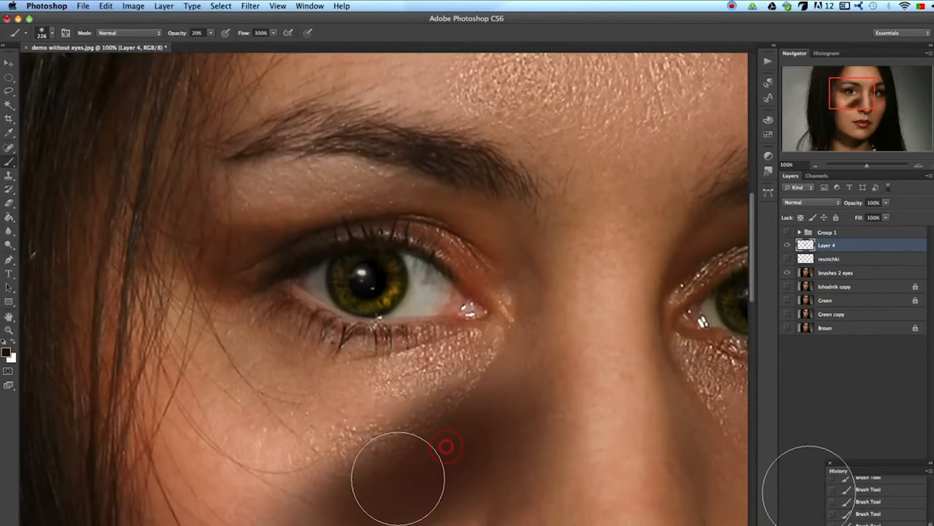
pyautogui.scroll(2, 884, 523)
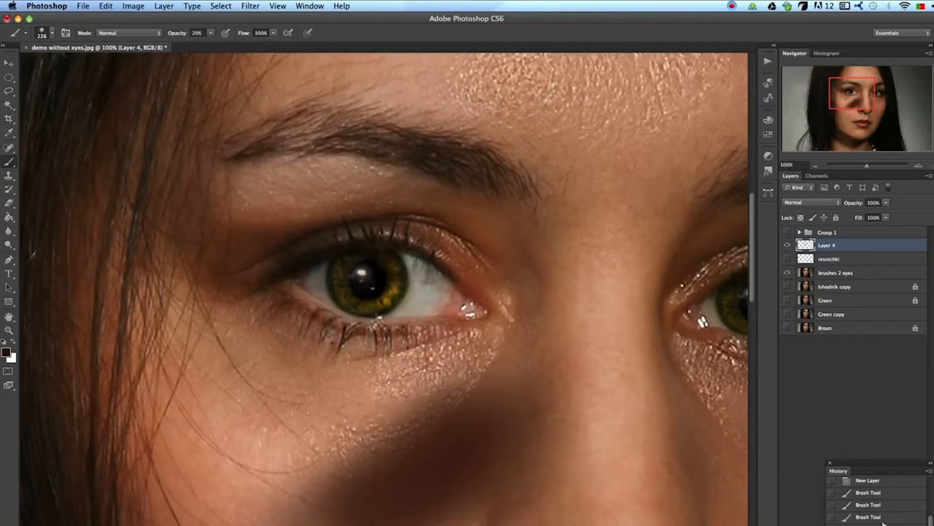
pyautogui.scroll(1, 882, 509)
pyautogui.click(881, 489)
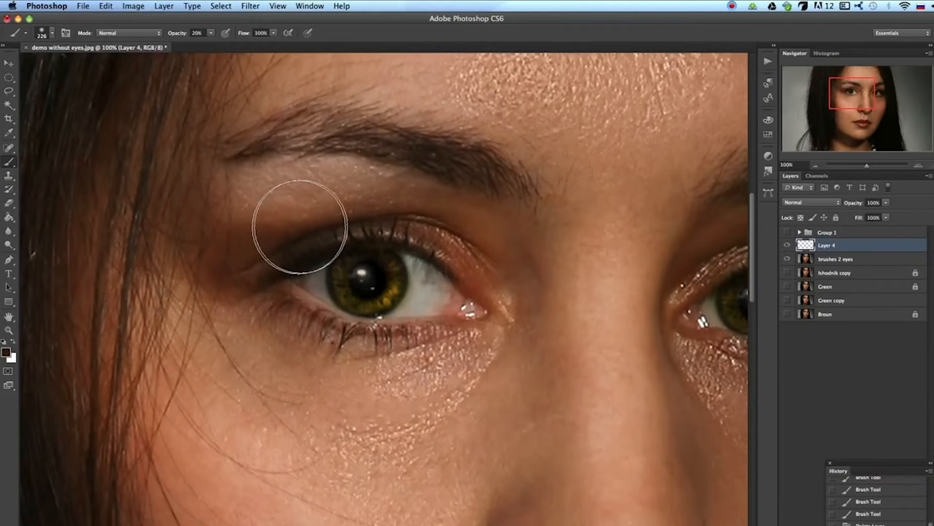
# Step: Paint dark shadow around the left-hand eye's upper and lower lids with a 20% opacity brush and set the shadow layer to Multiply
pyautogui.moveTo(301, 226)
pyautogui.mouseDown()
pyautogui.moveTo(249, 247)
pyautogui.moveTo(283, 231)
pyautogui.moveTo(260, 235)
pyautogui.moveTo(266, 222)
pyautogui.moveTo(299, 207)
pyautogui.moveTo(254, 214)
pyautogui.moveTo(384, 208)
pyautogui.moveTo(222, 200)
pyautogui.moveTo(380, 220)
pyautogui.moveTo(247, 225)
pyautogui.mouseUp()
pyautogui.moveTo(343, 218)
pyautogui.mouseDown()
pyautogui.moveTo(467, 265)
pyautogui.moveTo(460, 257)
pyautogui.mouseUp()
pyautogui.moveTo(394, 235)
pyautogui.mouseDown()
pyautogui.moveTo(239, 254)
pyautogui.moveTo(475, 239)
pyautogui.moveTo(483, 261)
pyautogui.moveTo(469, 246)
pyautogui.mouseUp()
pyautogui.moveTo(447, 211)
pyautogui.mouseDown()
pyautogui.moveTo(467, 262)
pyautogui.moveTo(440, 220)
pyautogui.mouseUp()
pyautogui.moveTo(436, 215); pyautogui.dragTo(461, 261)
pyautogui.moveTo(431, 225)
pyautogui.mouseDown()
pyautogui.moveTo(458, 259)
pyautogui.moveTo(438, 248)
pyautogui.mouseUp()
pyautogui.moveTo(236, 239)
pyautogui.mouseDown()
pyautogui.moveTo(293, 221)
pyautogui.moveTo(413, 259)
pyautogui.mouseUp()
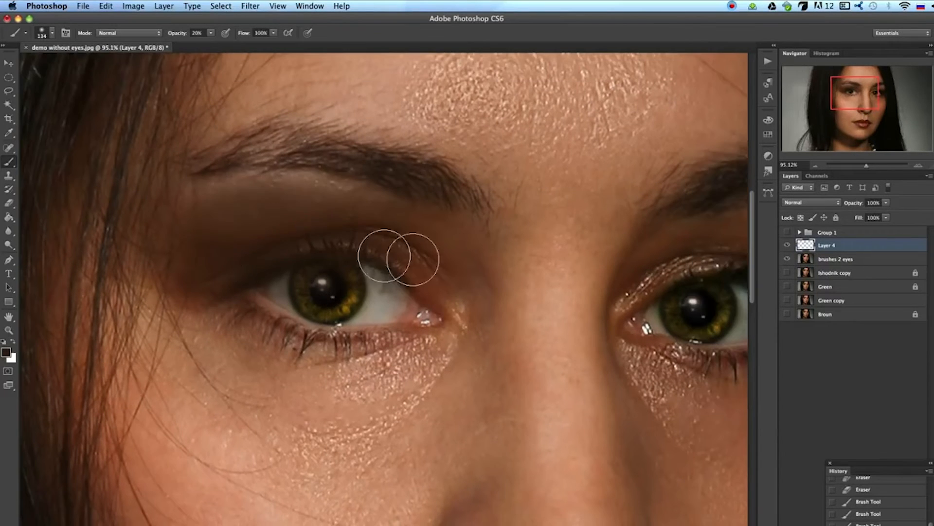
pyautogui.moveTo(215, 279)
pyautogui.mouseDown()
pyautogui.moveTo(335, 344)
pyautogui.moveTo(276, 331)
pyautogui.mouseUp()
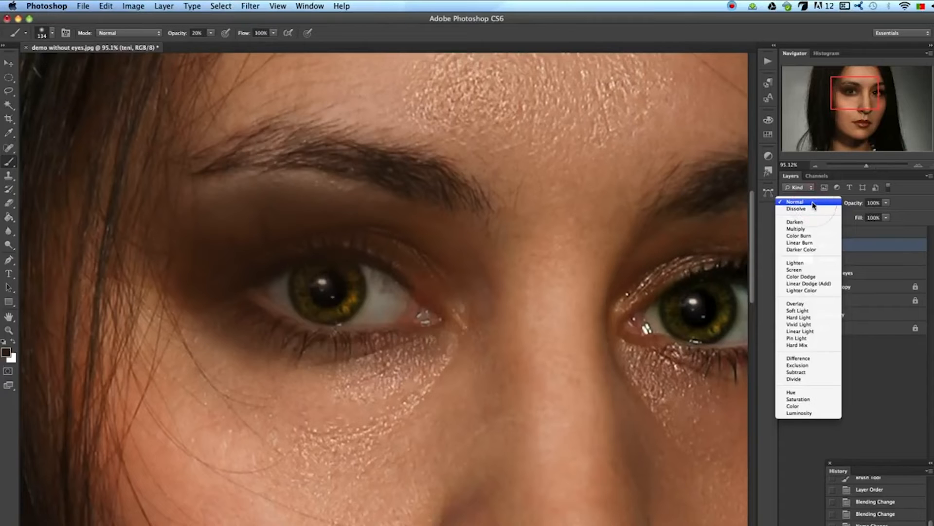
pyautogui.click(818, 228)
pyautogui.press('super+u')
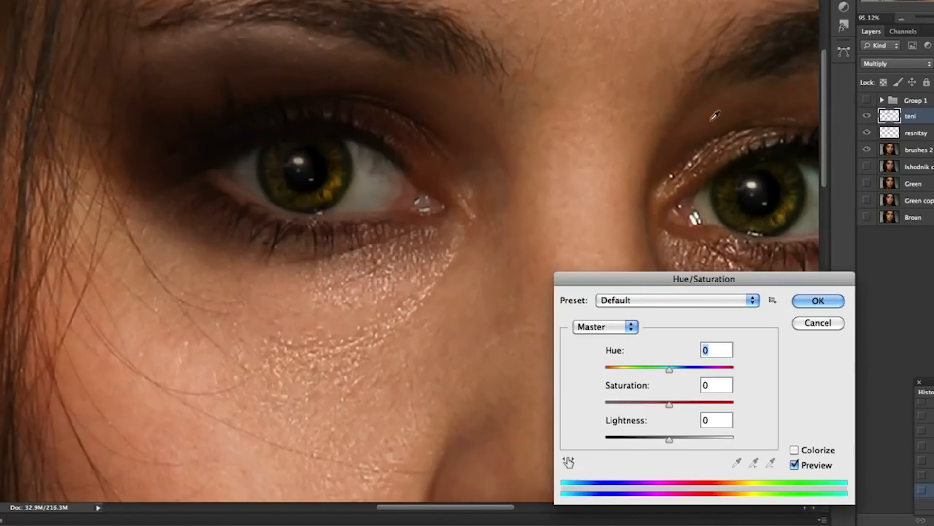
pyautogui.moveTo(668, 371); pyautogui.dragTo(728, 370)
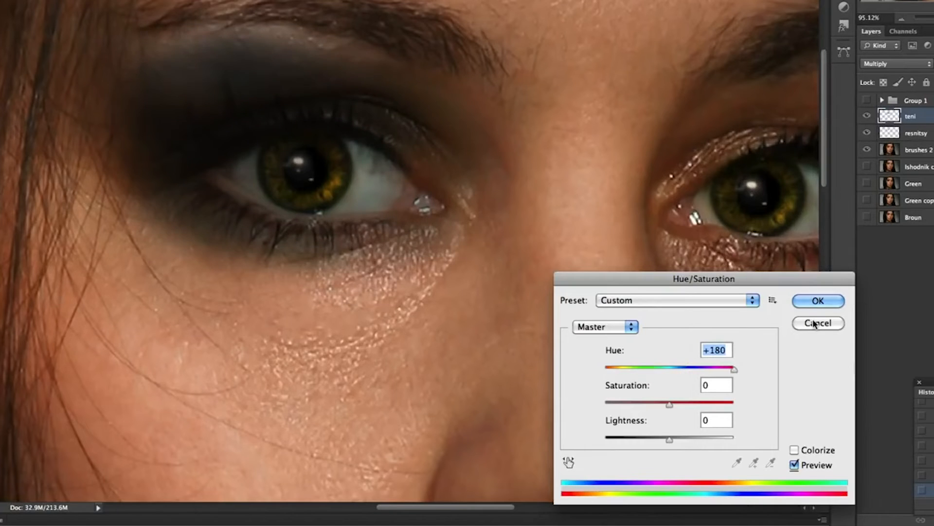
pyautogui.click(819, 324)
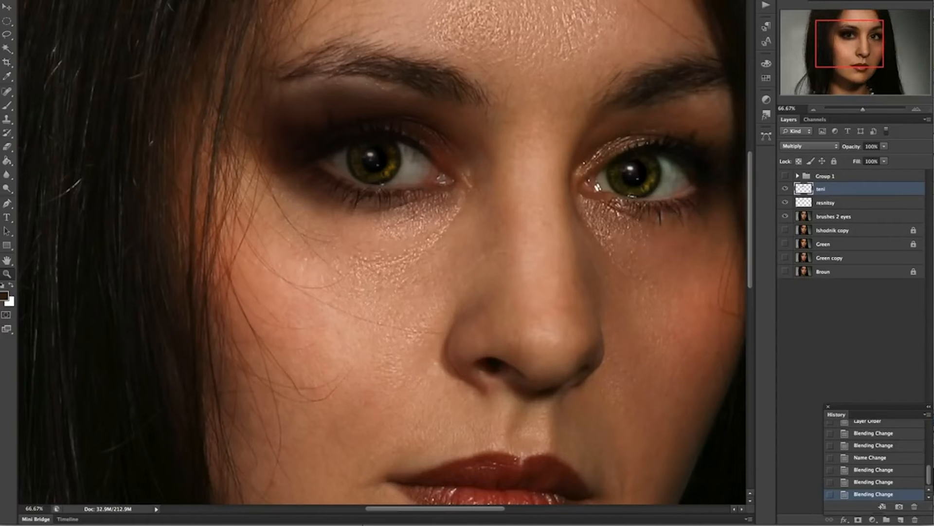
# Step: Add a layer mask to the teni layer and hide the shadow over the left-hand eyeball with a black brush at 100% opacity
pyautogui.click(859, 519)
pyautogui.press('x')
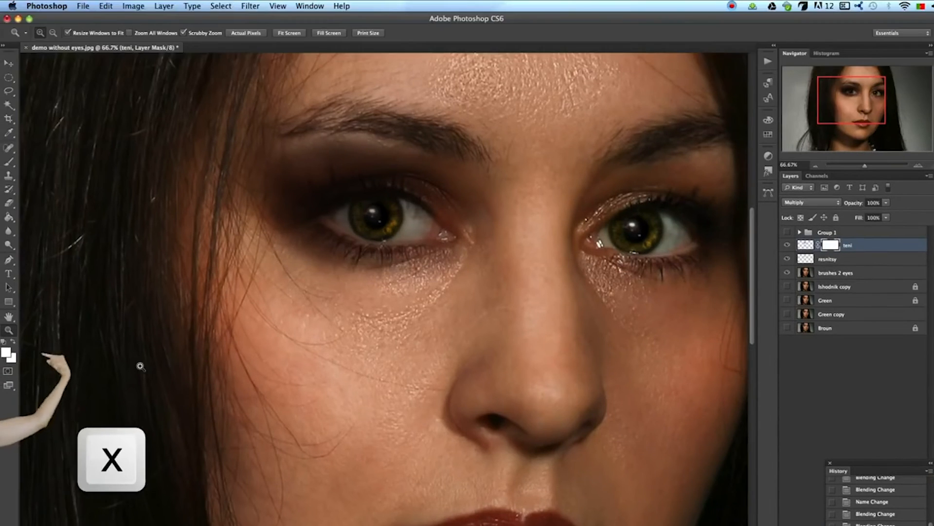
pyautogui.click(208, 32)
pyautogui.moveTo(212, 40); pyautogui.dragTo(282, 51)
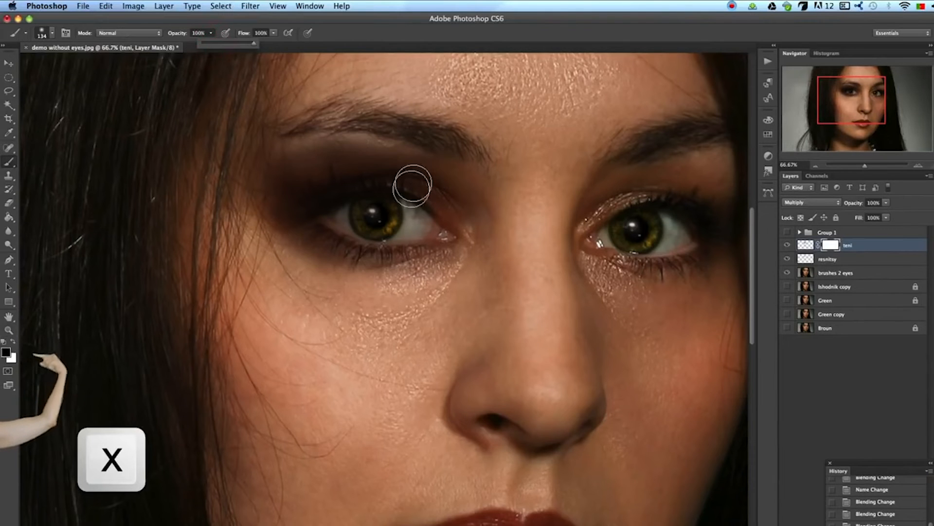
pyautogui.moveTo(409, 220)
pyautogui.mouseDown()
pyautogui.moveTo(387, 209)
pyautogui.moveTo(342, 214)
pyautogui.mouseUp()
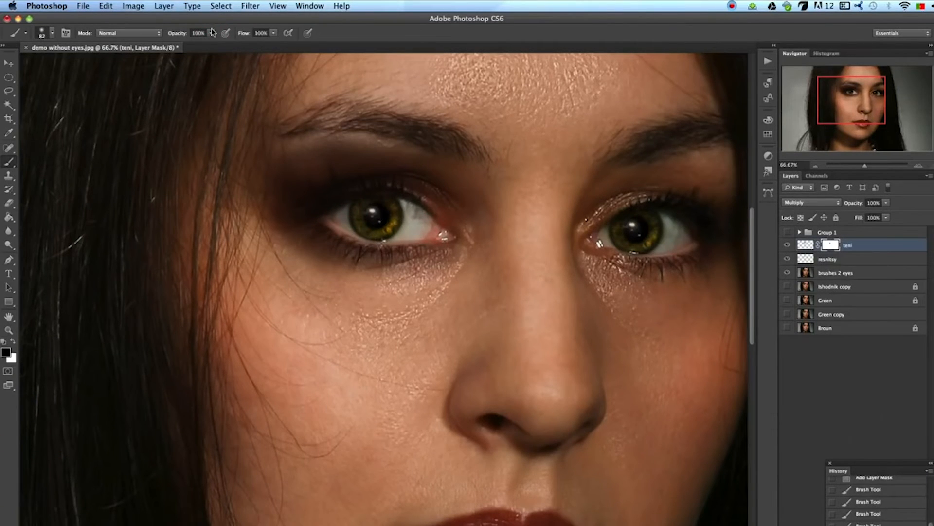
# Step: Lower the brush opacity and partly mask the shadow on the left-hand eye's upper lid
pyautogui.click(211, 32)
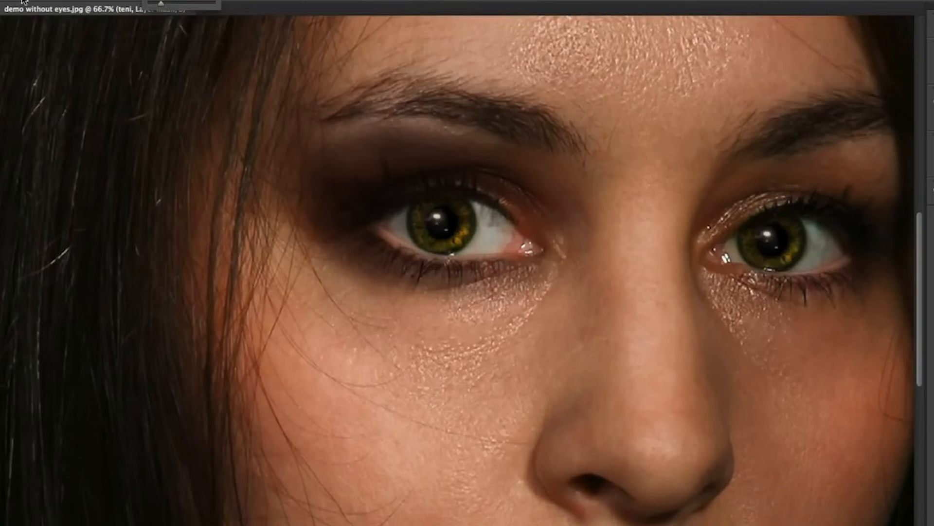
pyautogui.click(22, 1)
pyautogui.click(76, 28)
pyautogui.click(466, 150)
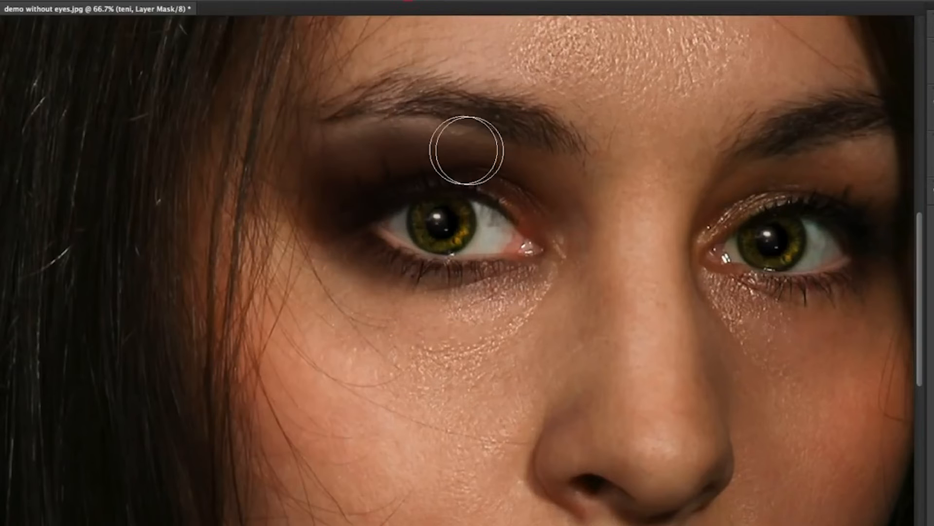
# Step: Set the teni layer's opacity to 87% and erase some of the shadow above the left-hand eye
pyautogui.click(932, 265)
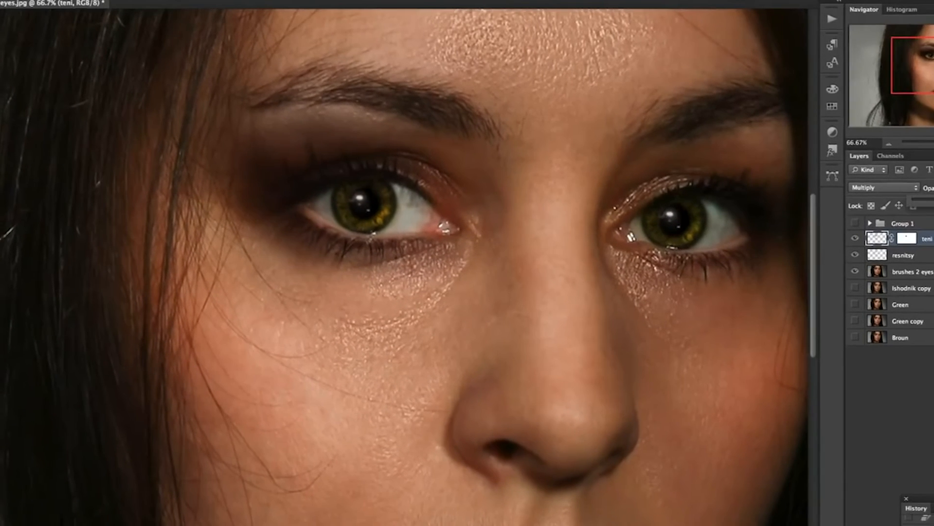
pyautogui.click(923, 181)
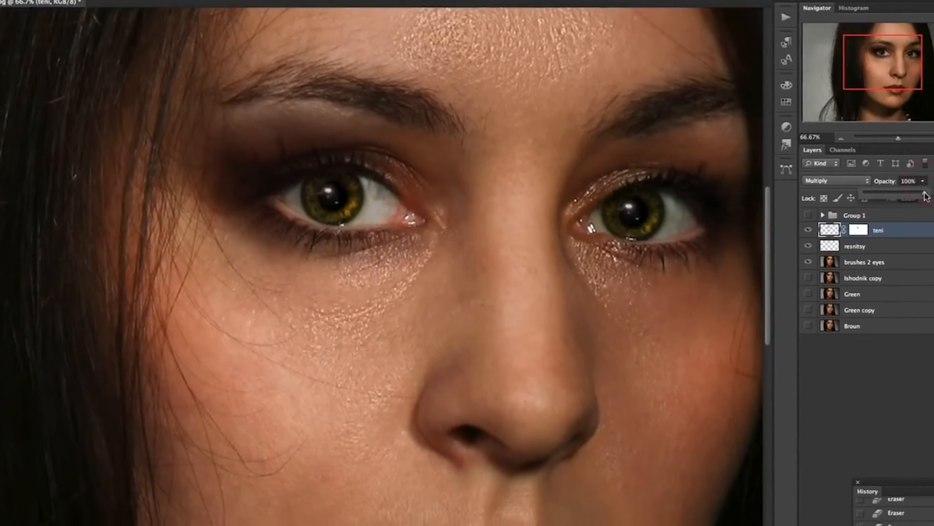
pyautogui.moveTo(925, 196); pyautogui.dragTo(873, 189)
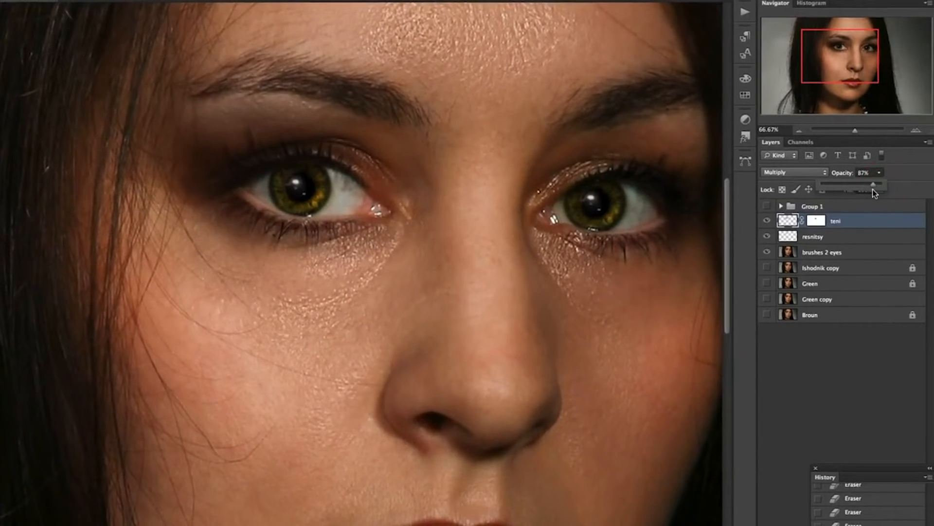
pyautogui.click(395, 275)
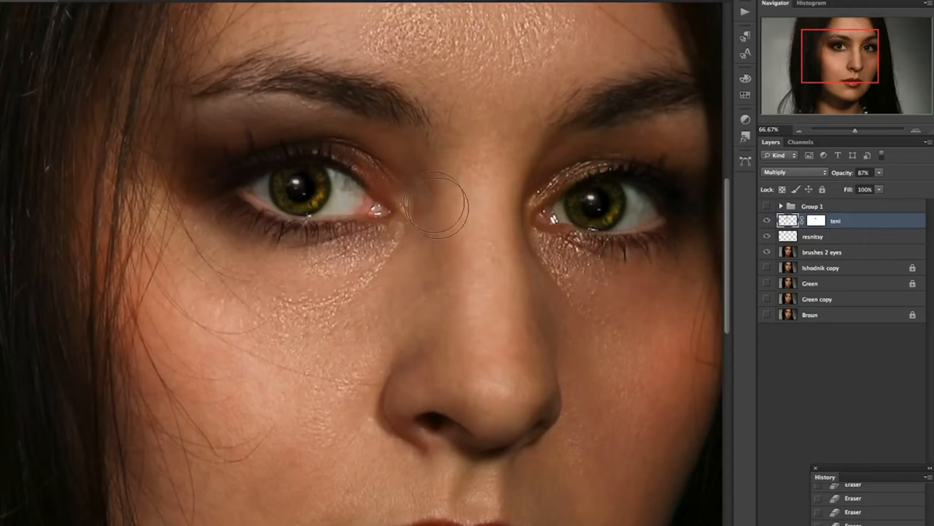
pyautogui.press('super+minus')
pyautogui.moveTo(311, 154)
pyautogui.mouseDown()
pyautogui.moveTo(408, 179)
pyautogui.moveTo(343, 138)
pyautogui.moveTo(200, 129)
pyautogui.moveTo(340, 145)
pyautogui.mouseUp()
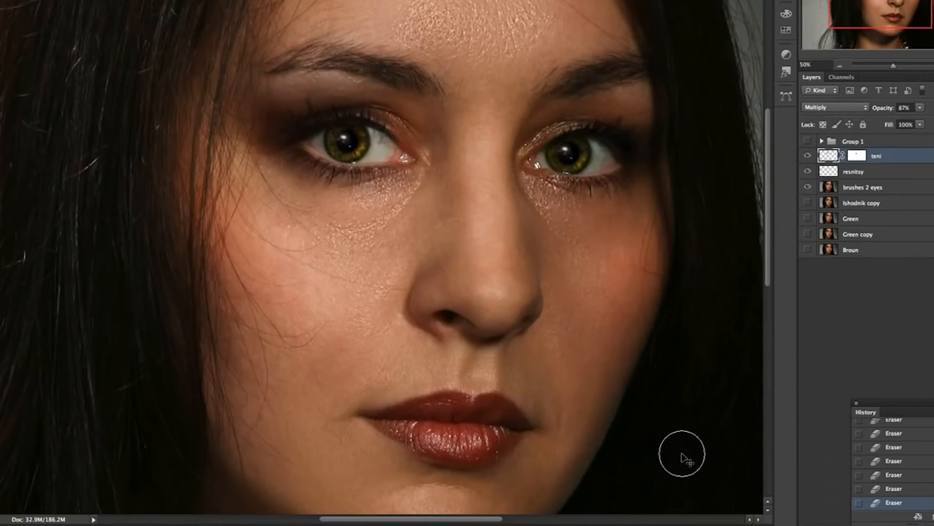
# Step: Adjust the teni layer with Hue/Saturation, setting Hue to -8, Saturation to -3 and Lightness to -14
pyautogui.hotkey('ctrl', 'u')
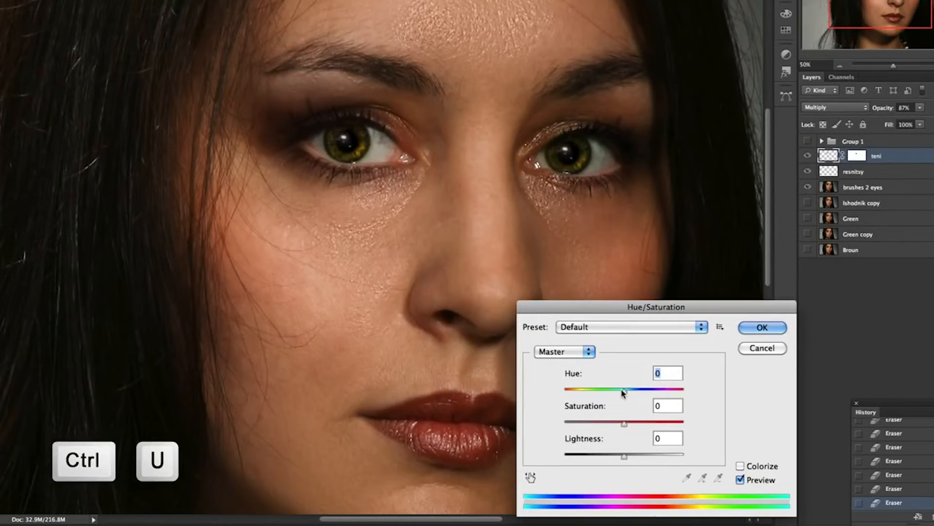
pyautogui.moveTo(624, 393); pyautogui.dragTo(683, 390)
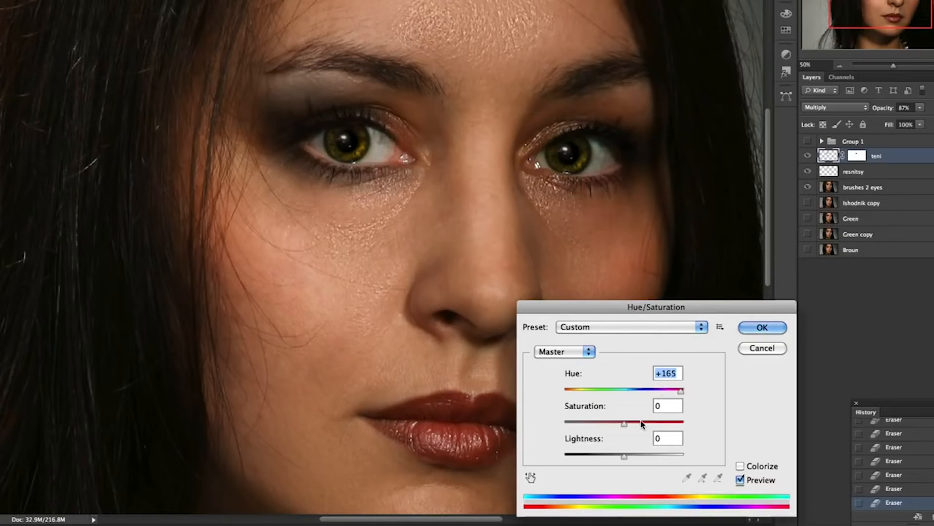
pyautogui.moveTo(624, 456)
pyautogui.mouseDown()
pyautogui.moveTo(598, 456)
pyautogui.moveTo(615, 456)
pyautogui.mouseUp()
pyautogui.moveTo(680, 391); pyautogui.dragTo(623, 425)
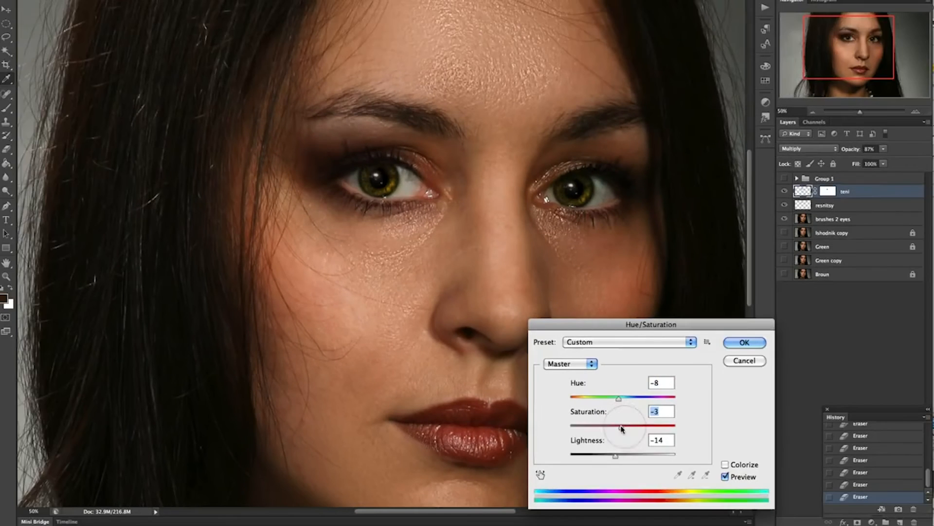
pyautogui.click(744, 342)
# Step: Add a new layer on top, choose a light orange foreground colour and set the layer's blend mode to Overlay
pyautogui.click(901, 521)
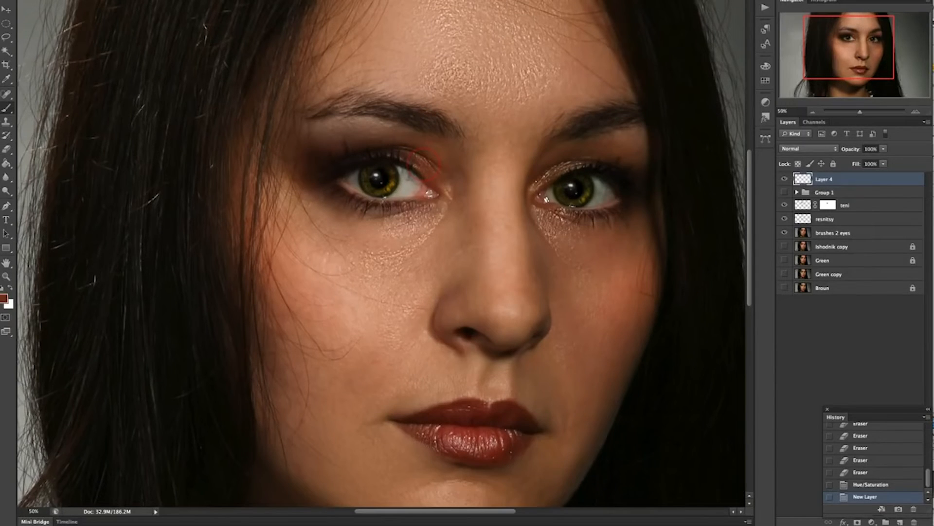
pyautogui.click(4, 299)
pyautogui.moveTo(712, 377); pyautogui.dragTo(709, 360)
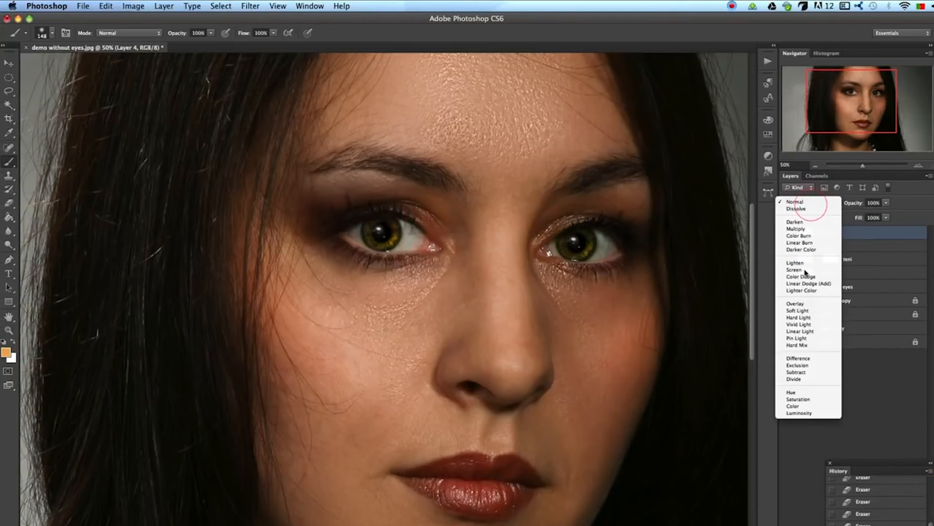
pyautogui.click(800, 304)
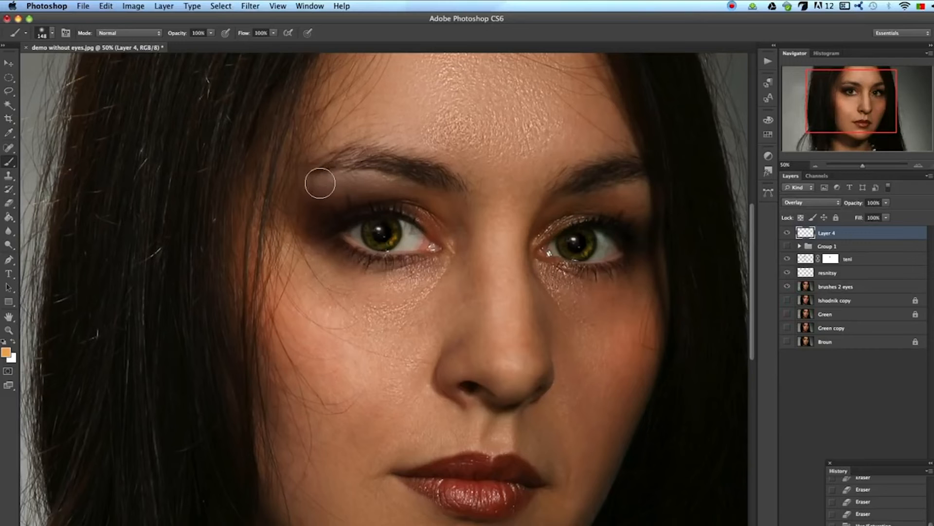
# Step: Paint orange eye shadow across the left-hand eye's upper lid to the inner corner and reduce the layer's opacity to 24%
pyautogui.moveTo(322, 181)
pyautogui.mouseDown()
pyautogui.moveTo(375, 169)
pyautogui.moveTo(430, 203)
pyautogui.moveTo(444, 237)
pyautogui.mouseUp()
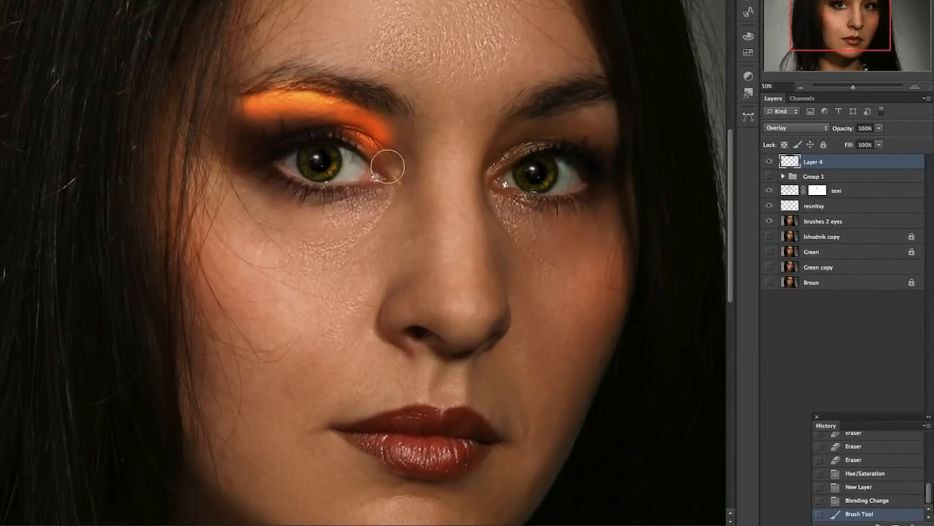
pyautogui.moveTo(388, 167); pyautogui.dragTo(387, 143)
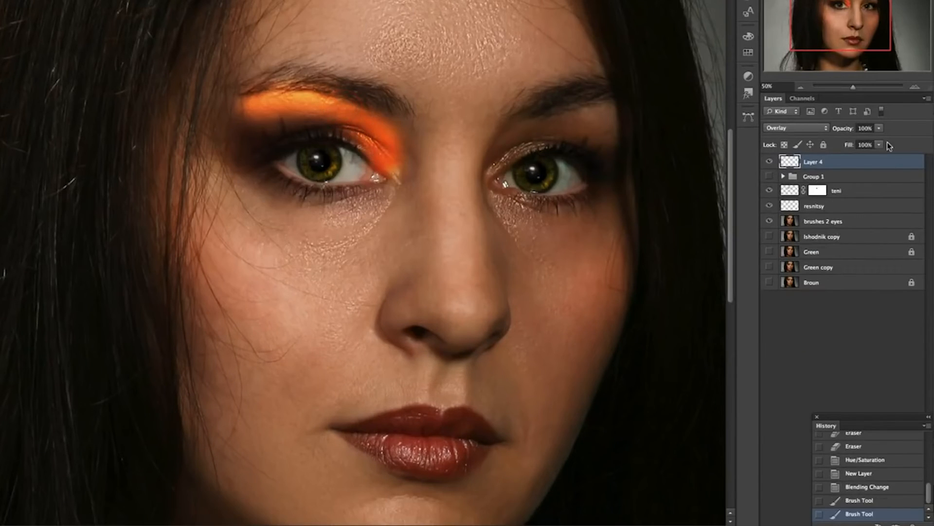
pyautogui.click(881, 128)
pyautogui.moveTo(861, 142); pyautogui.dragTo(826, 147)
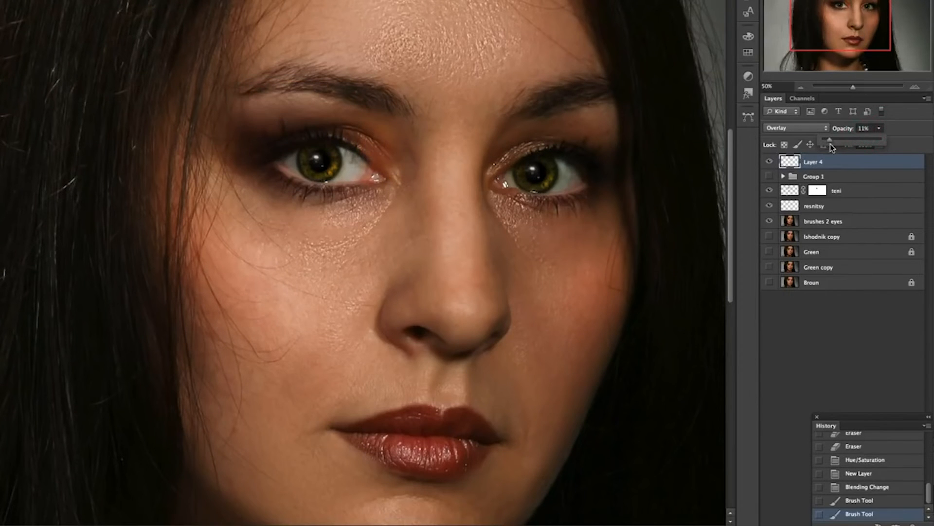
pyautogui.moveTo(838, 148); pyautogui.dragTo(839, 147)
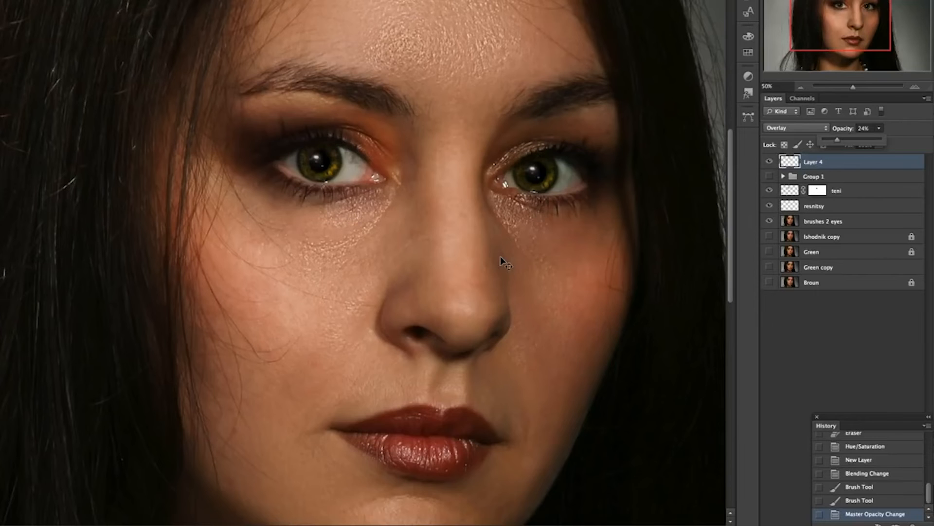
# Step: Adjust the hue, saturation and lightness of the orange shadow on Layer 4 with Hue/Saturation to make it more golden
pyautogui.hotkey('ctrl', 'u')
pyautogui.moveTo(590, 467); pyautogui.dragTo(574, 468)
pyautogui.moveTo(590, 403)
pyautogui.mouseDown()
pyautogui.moveTo(649, 403)
pyautogui.moveTo(586, 404)
pyautogui.mouseUp()
pyautogui.moveTo(591, 436); pyautogui.dragTo(599, 436)
pyautogui.moveTo(584, 405); pyautogui.dragTo(563, 404)
pyautogui.click(703, 478)
pyautogui.click(725, 343)
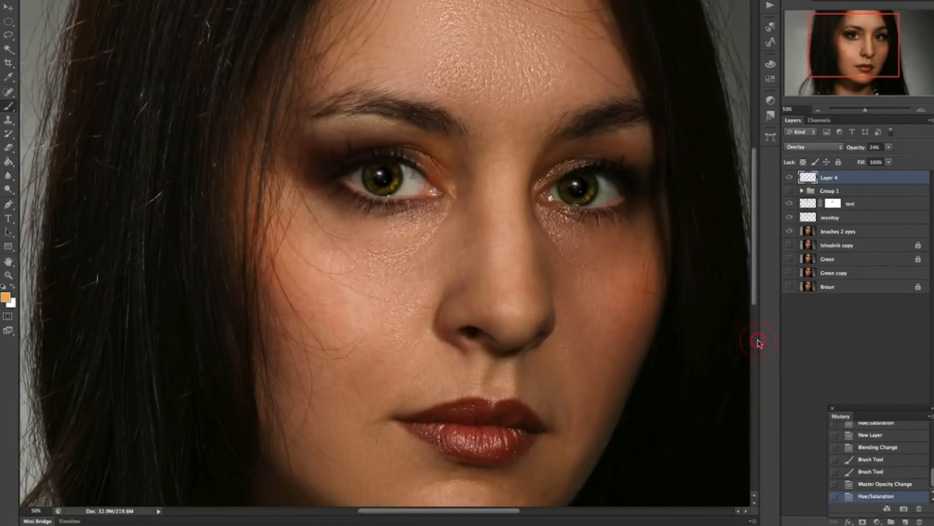
# Step: Sample the iris colour, brighten it to a golden yellow foreground colour, and paint it over both upper eyelids
pyautogui.click(6, 299)
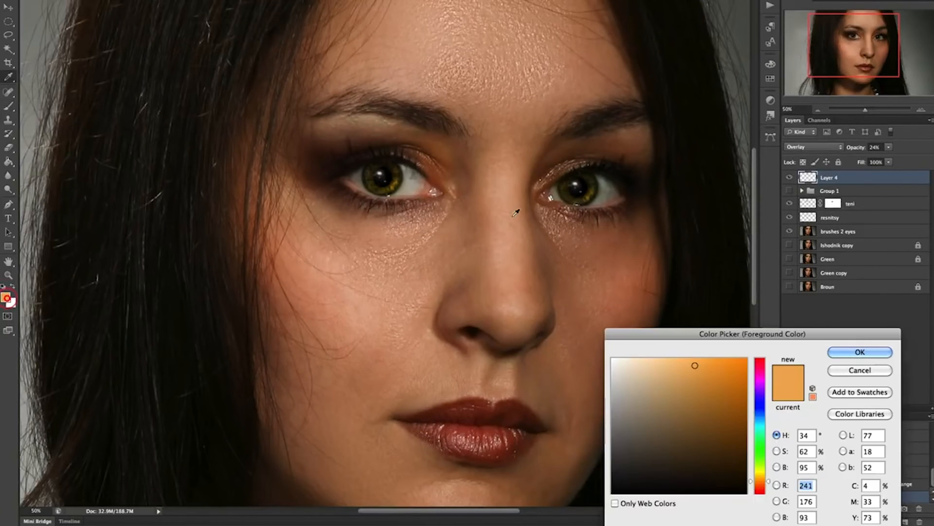
pyautogui.click(392, 186)
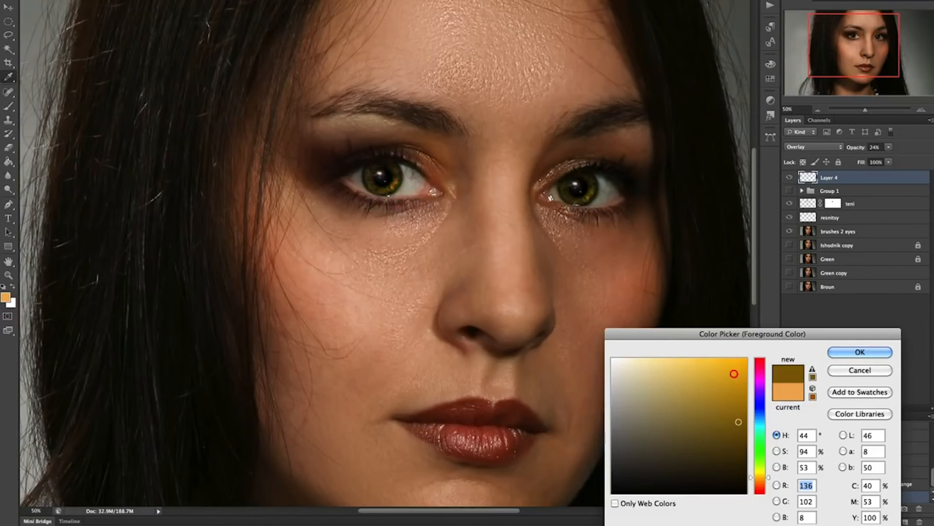
pyautogui.click(735, 373)
pyautogui.click(861, 352)
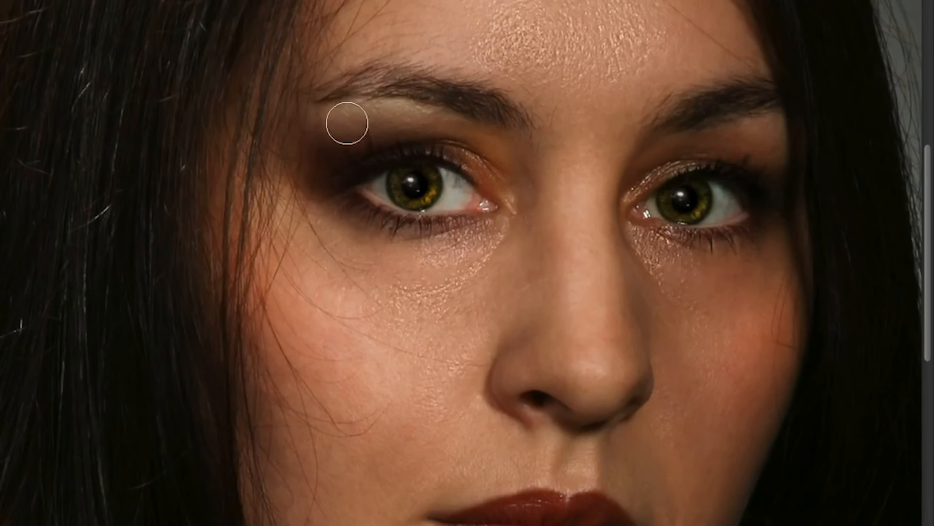
pyautogui.moveTo(319, 132)
pyautogui.mouseDown()
pyautogui.moveTo(452, 132)
pyautogui.moveTo(490, 180)
pyautogui.mouseUp()
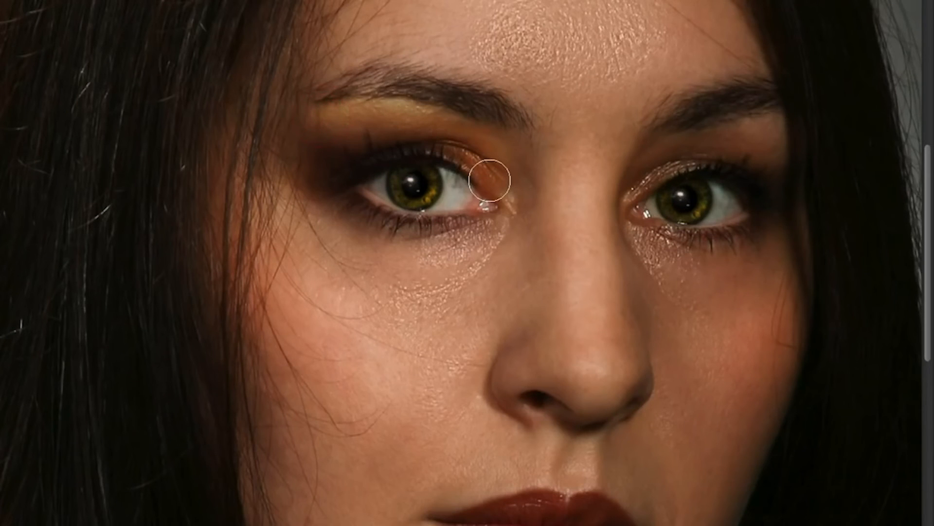
pyautogui.moveTo(768, 138)
pyautogui.mouseDown()
pyautogui.moveTo(684, 148)
pyautogui.moveTo(653, 162)
pyautogui.mouseUp()
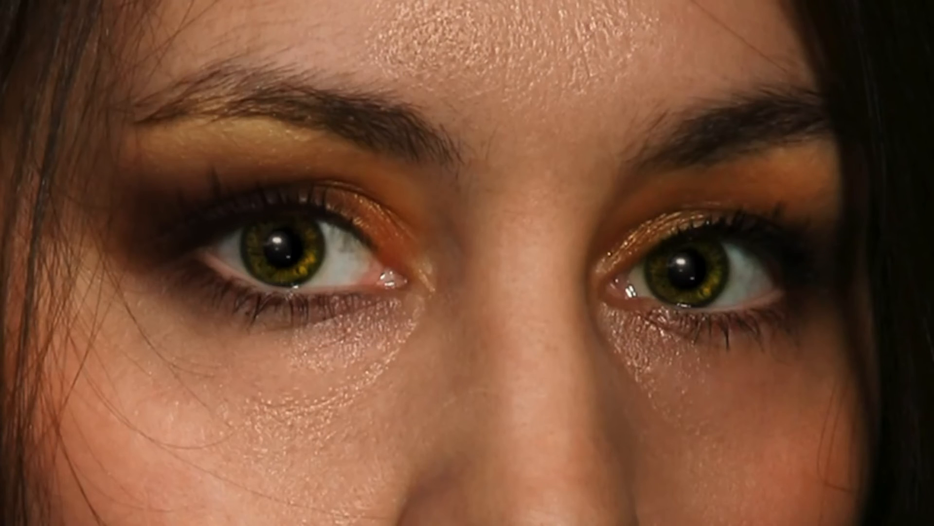
# Step: Erase the golden tint directly beneath the outer part of the left-hand eyebrow
pyautogui.keyDown('alt'); pyautogui.click(173, 110); pyautogui.keyUp('alt')
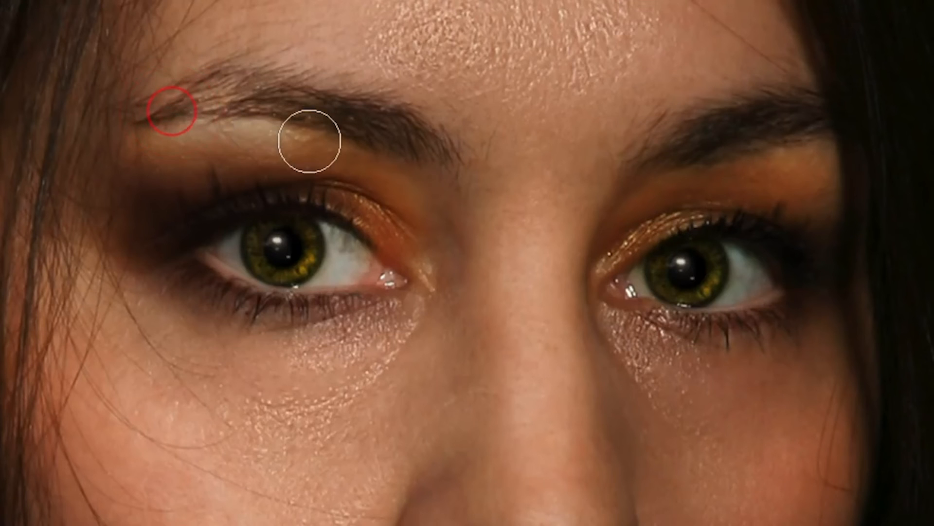
pyautogui.hotkey('ctrl', '-')
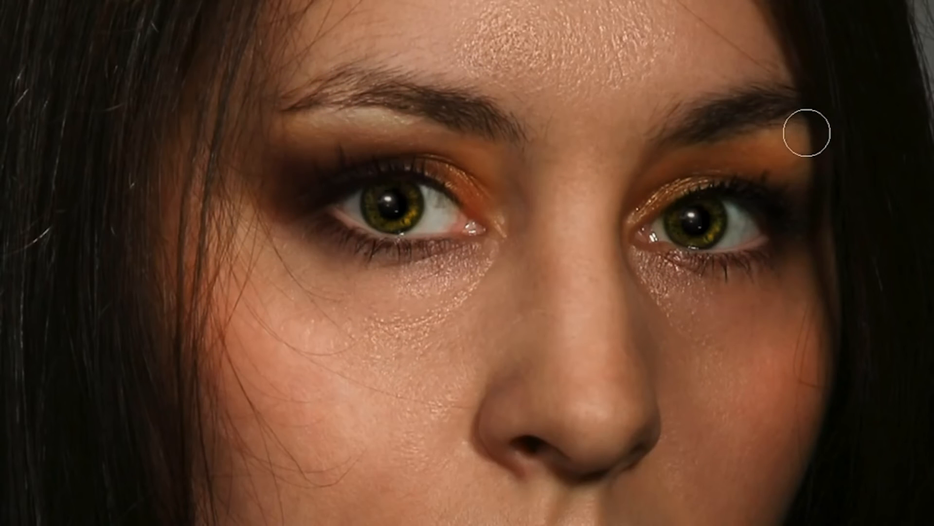